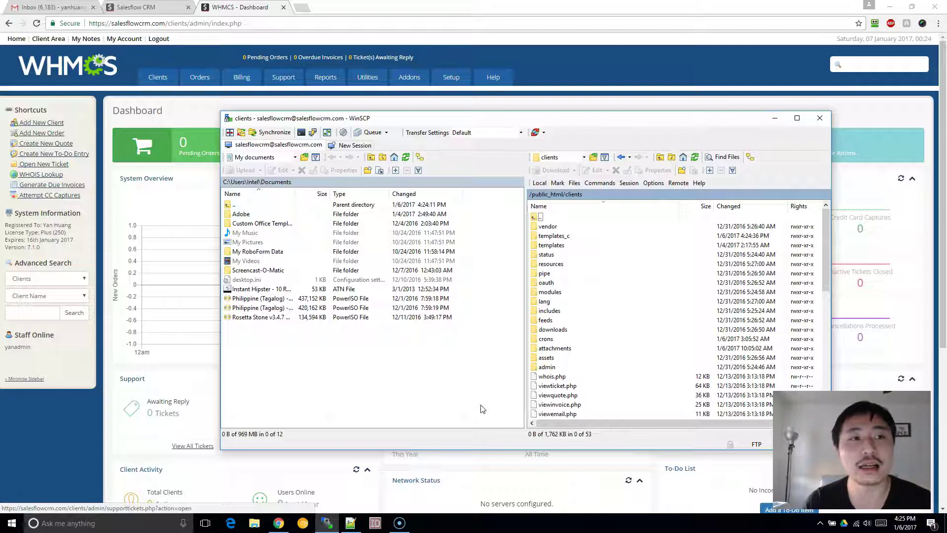
# Step: Bring the Chrome window with the WHMCS admin dashboard in front of WinSCP
pyautogui.click(535, 55)
pyautogui.click(160, 72)
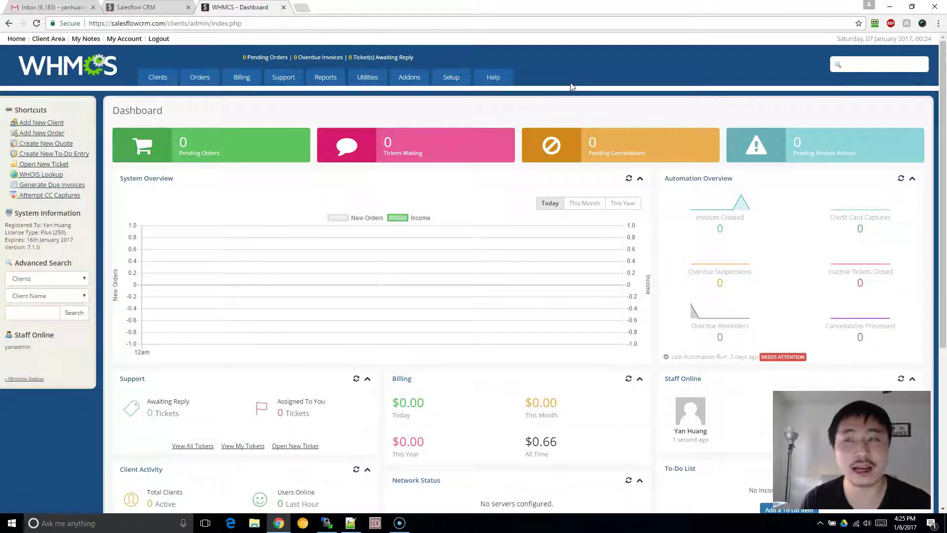
# Step: Restore WinSCP over the browser, showing the /public_html/clients folders like crons and attachments
pyautogui.click(878, 63)
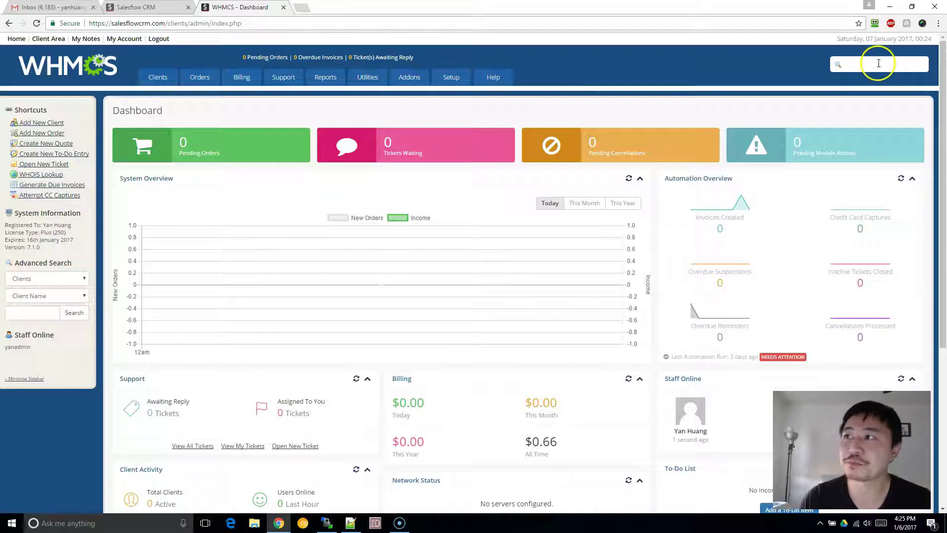
pyautogui.press('F10')
pyautogui.click(646, 87)
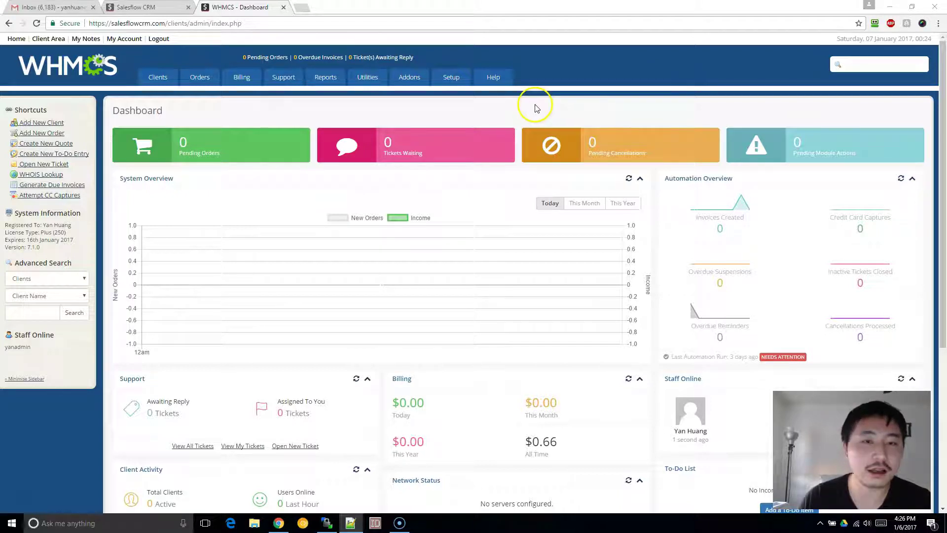
pyautogui.click(326, 523)
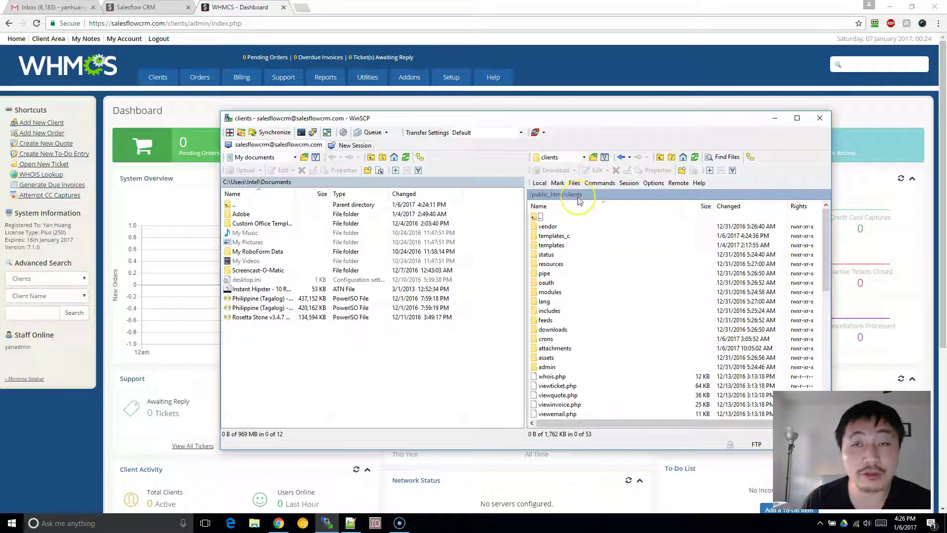
# Step: Open crons and check pipe.php's permissions are 0755 (rwxr-xr-x), cancelling without changes
pyautogui.doubleClick(562, 343)
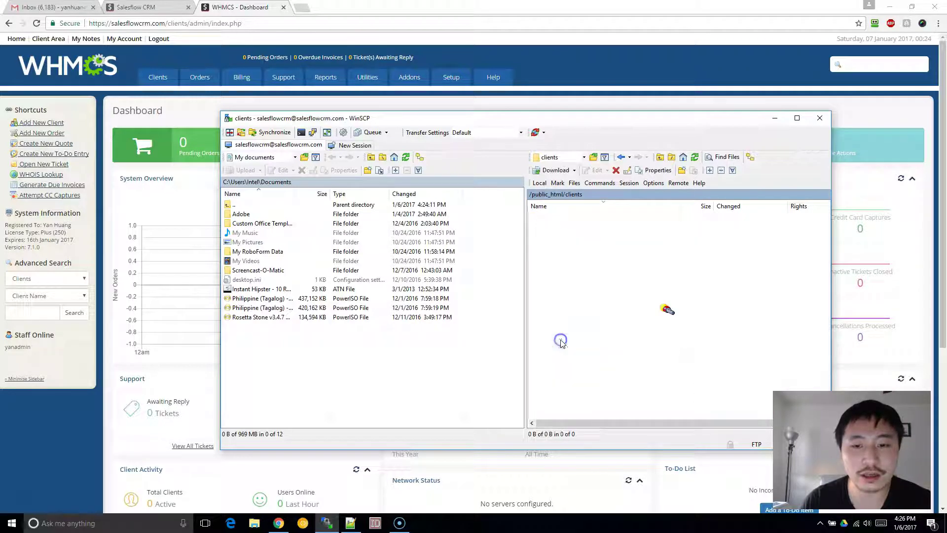
pyautogui.click(567, 220)
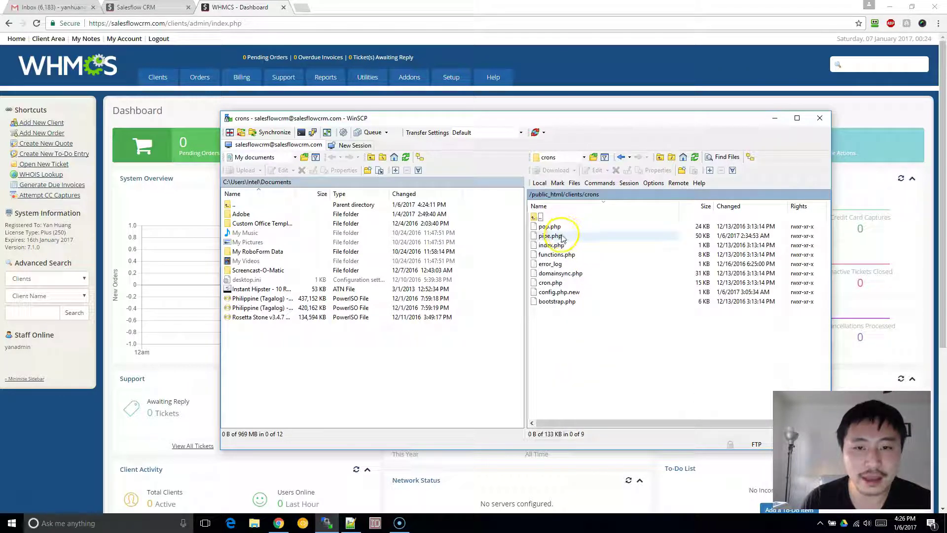
pyautogui.click(561, 236)
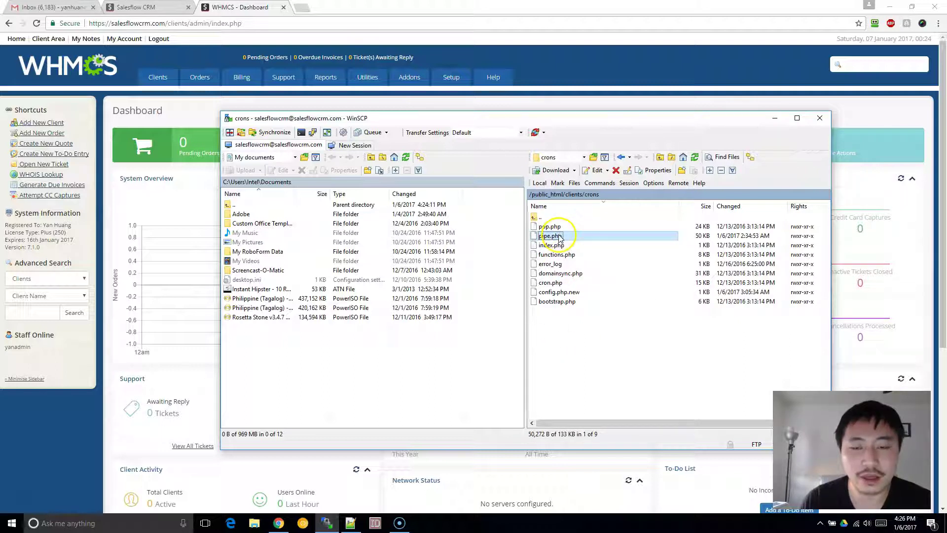
pyautogui.rightClick(561, 236)
pyautogui.click(603, 343)
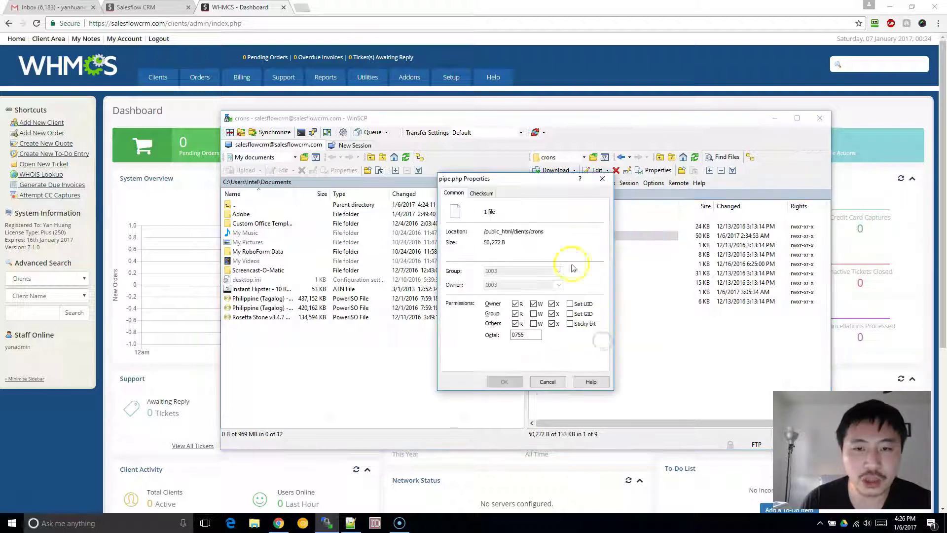
pyautogui.moveTo(549, 179); pyautogui.dragTo(444, 176)
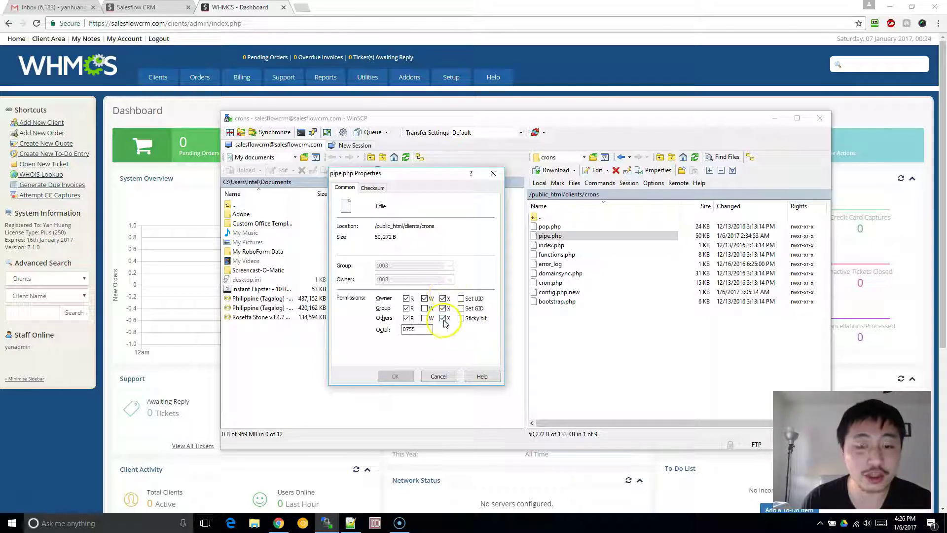
pyautogui.click(444, 376)
pyautogui.click(616, 350)
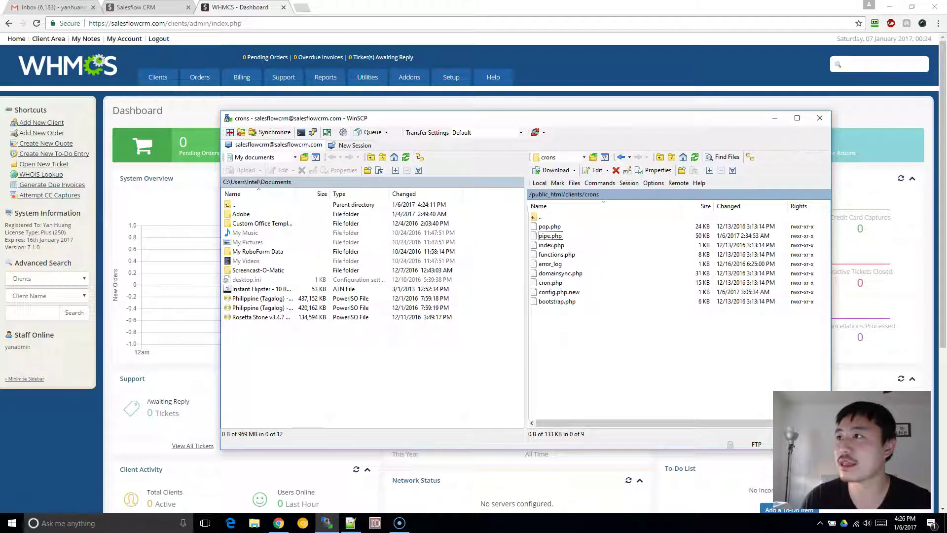
pyautogui.click(552, 235)
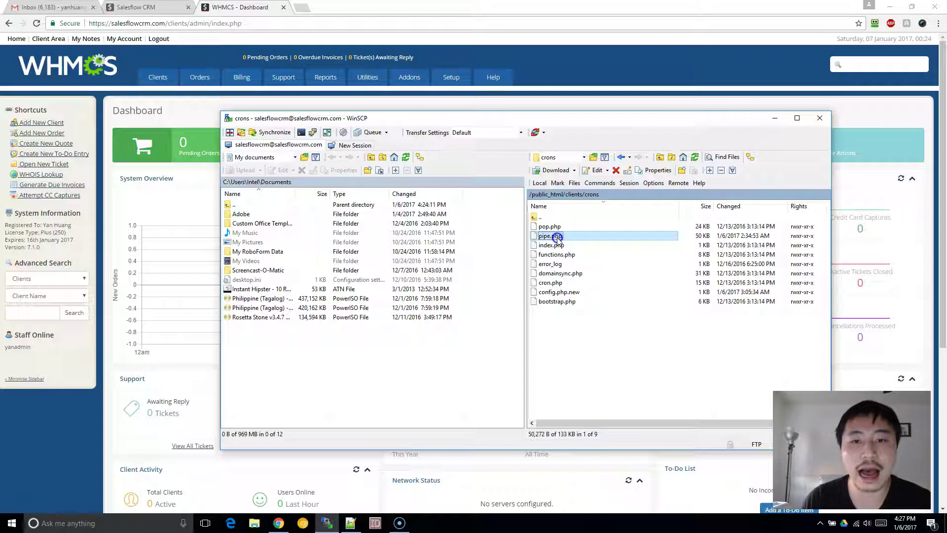
pyautogui.doubleClick(559, 237)
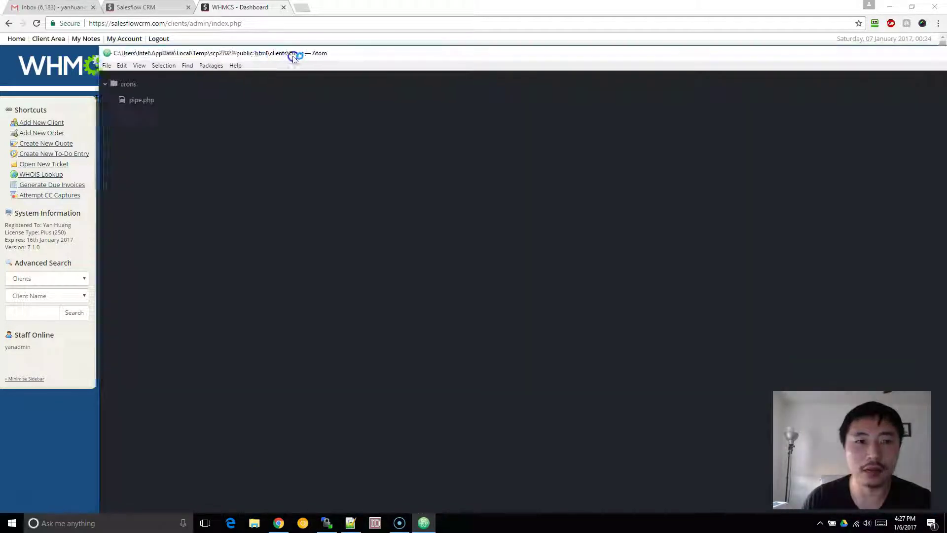
pyautogui.scroll(-3, 398, 191)
pyautogui.scroll(-7, 397, 190)
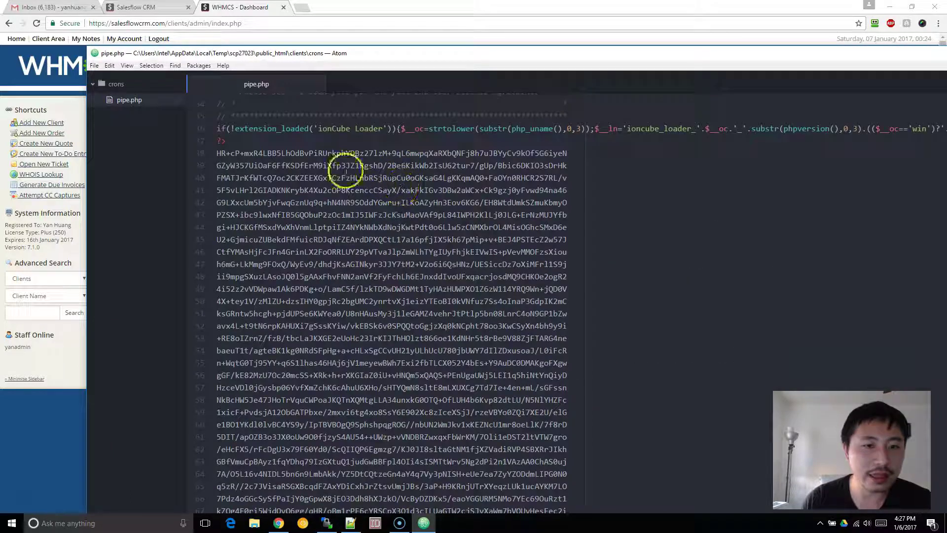
pyautogui.moveTo(348, 153); pyautogui.dragTo(446, 296)
pyautogui.click(567, 301)
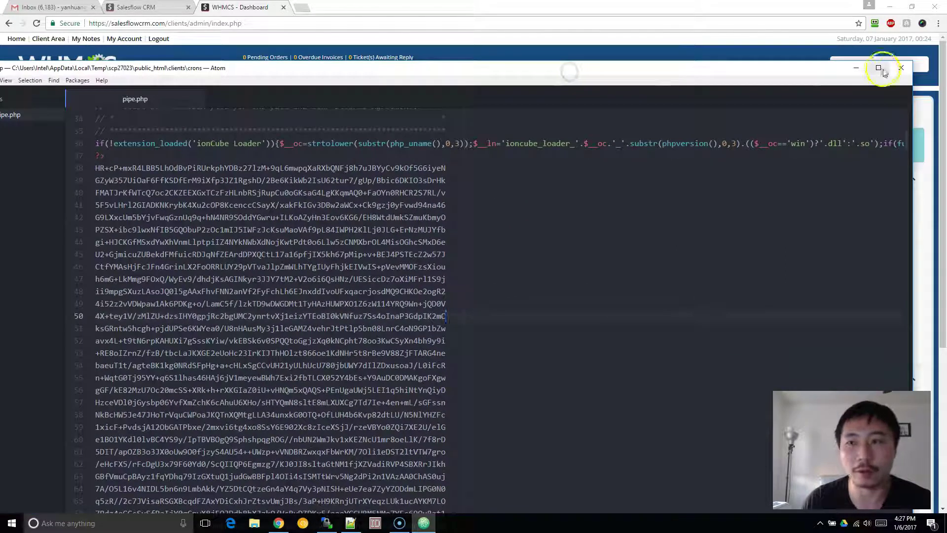
pyautogui.click(883, 60)
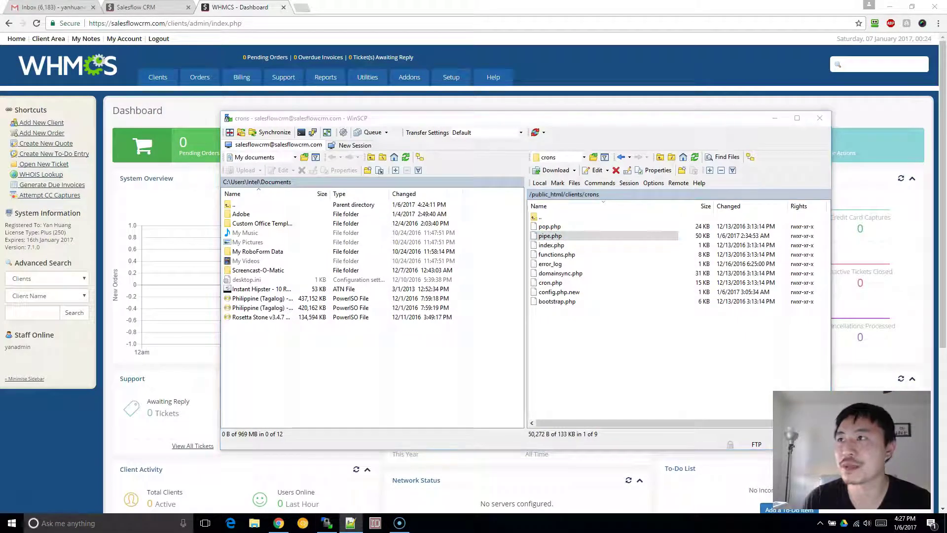
# Step: Bring the Chrome window with the WHMCS dashboard in front of WinSCP
pyautogui.click(567, 83)
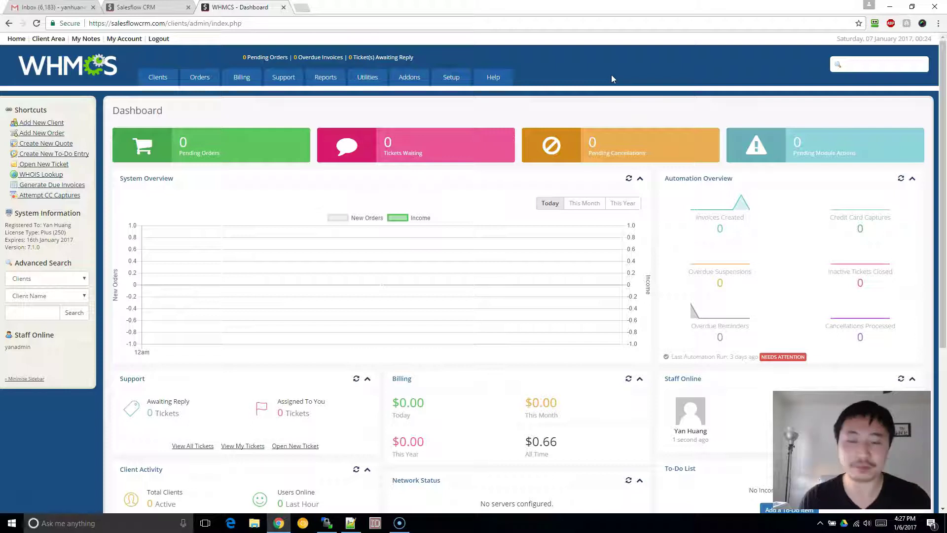
# Step: In a new tab, go to salesflowcrm.com/cpanel and log in with the account password
pyautogui.hotkey('ctrl', 't')
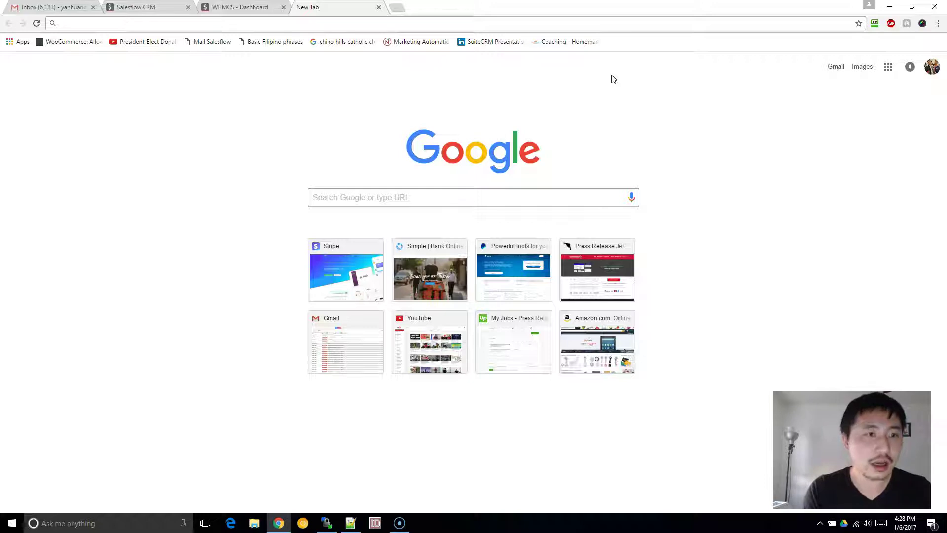
pyautogui.write('salesflowcrm.com/cpanel')
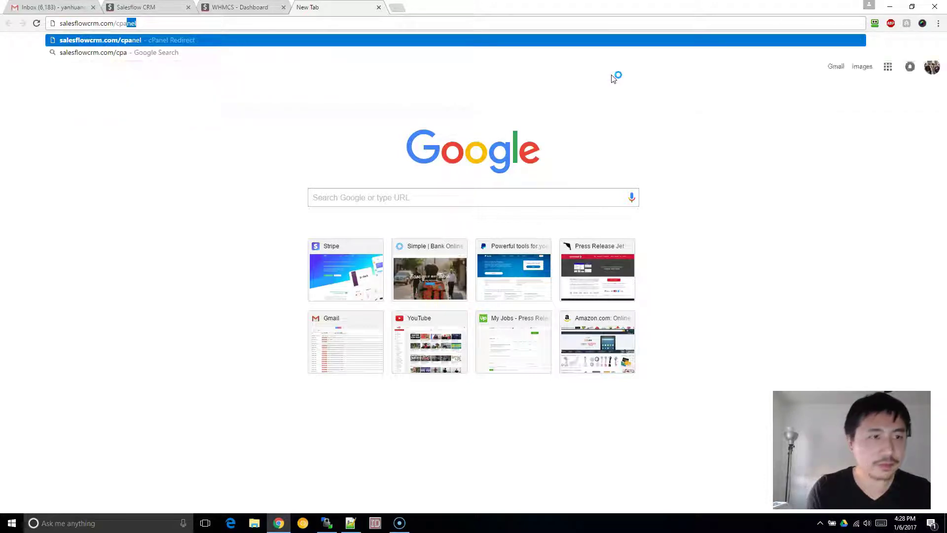
pyautogui.press('Return')
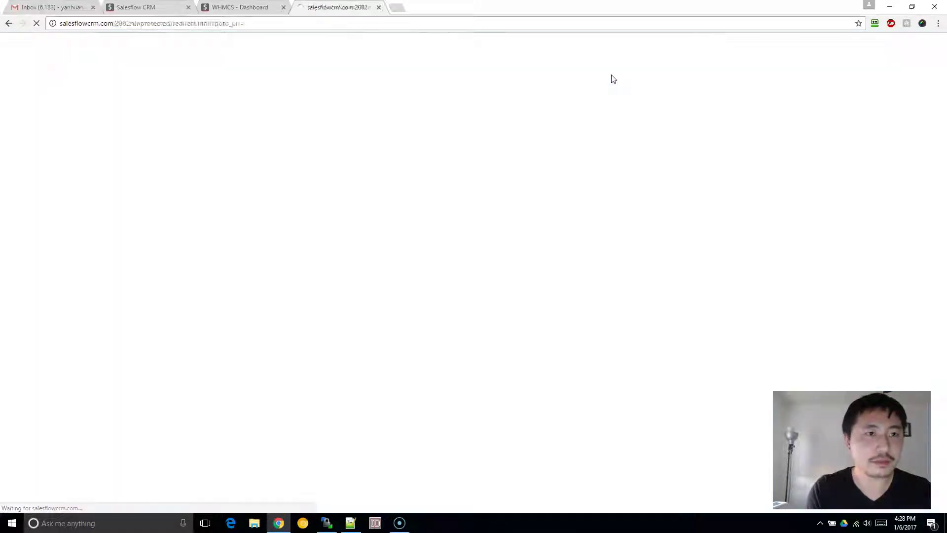
pyautogui.write('•••••••••••••')
pyautogui.press('Return')
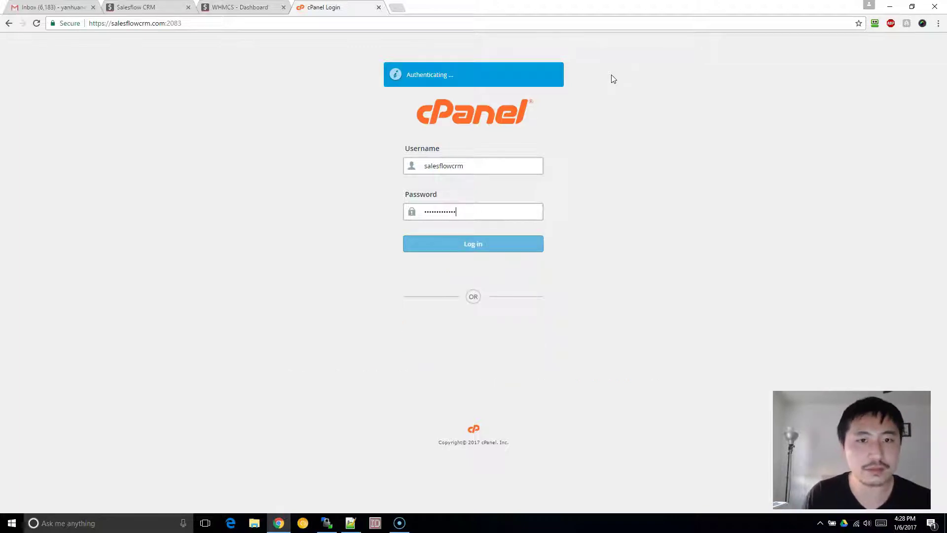
# Step: Open Forwarders from the Email section of cPanel
pyautogui.scroll(-1, 569, 67)
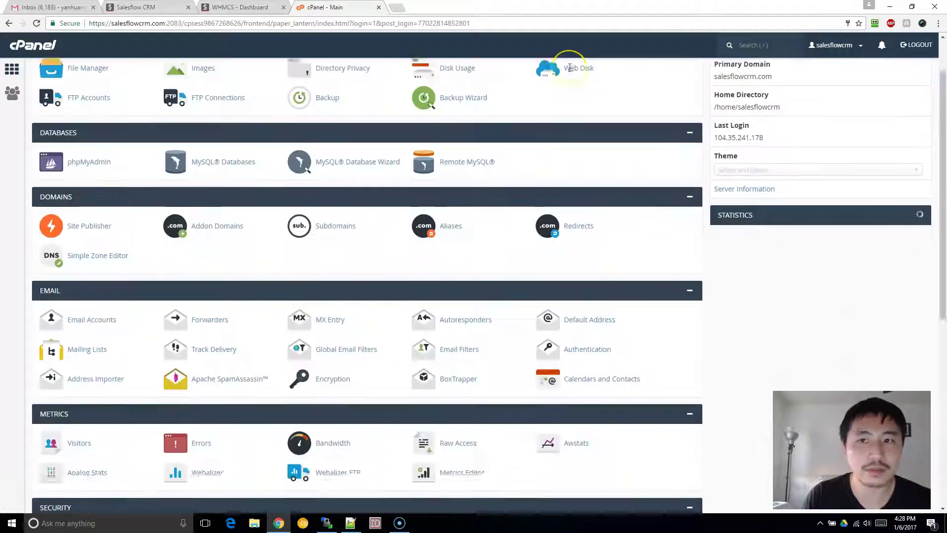
pyautogui.scroll(-3, 569, 67)
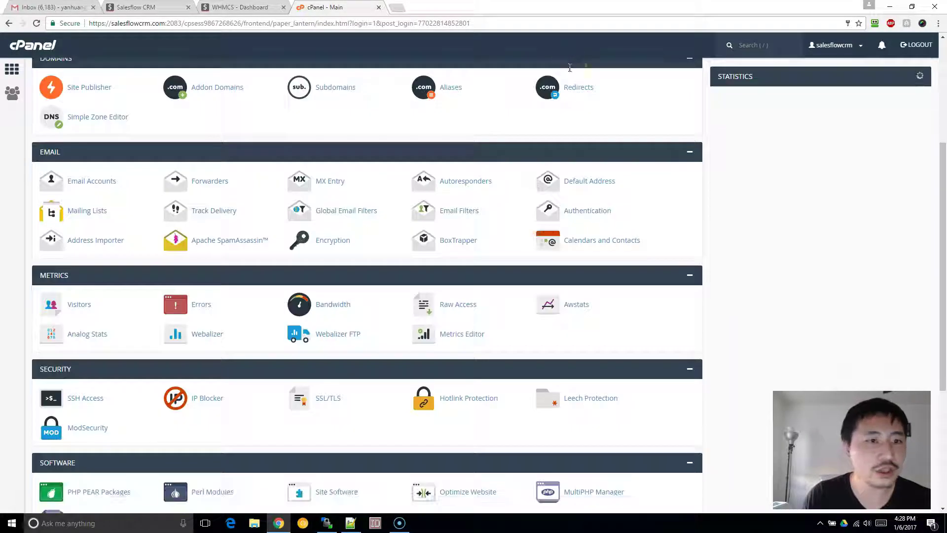
pyautogui.click(212, 184)
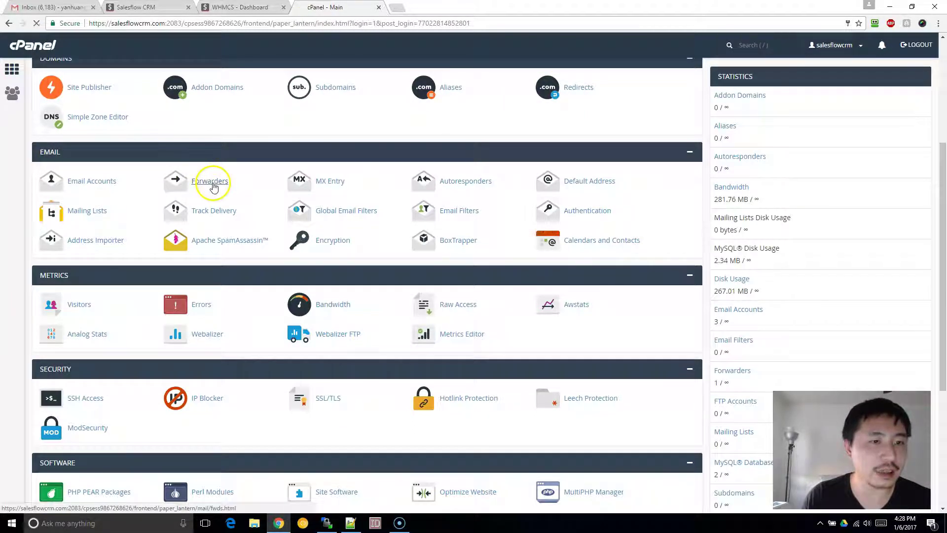
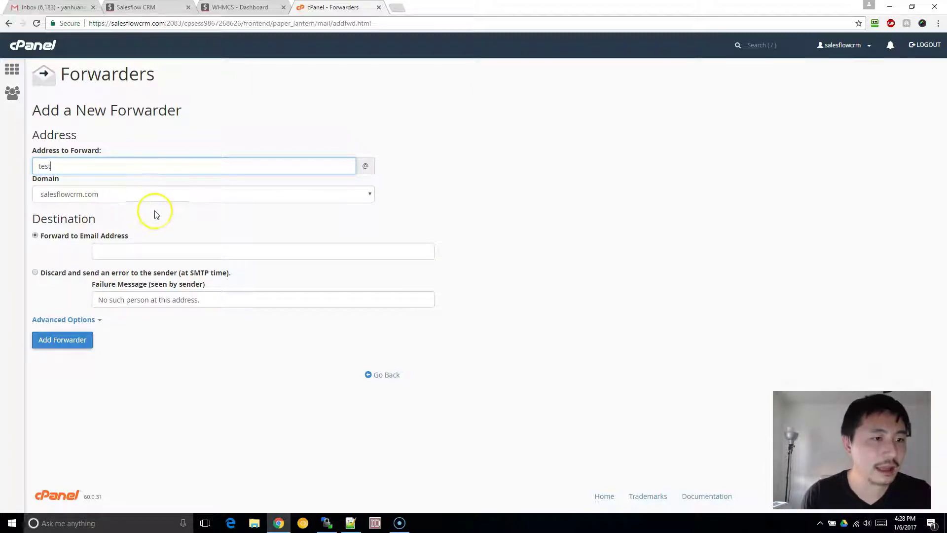
# Step: Switch the forwarder destination to Pipe to a Program under Advanced Options
pyautogui.click(74, 319)
pyautogui.scroll(-1, 231, 310)
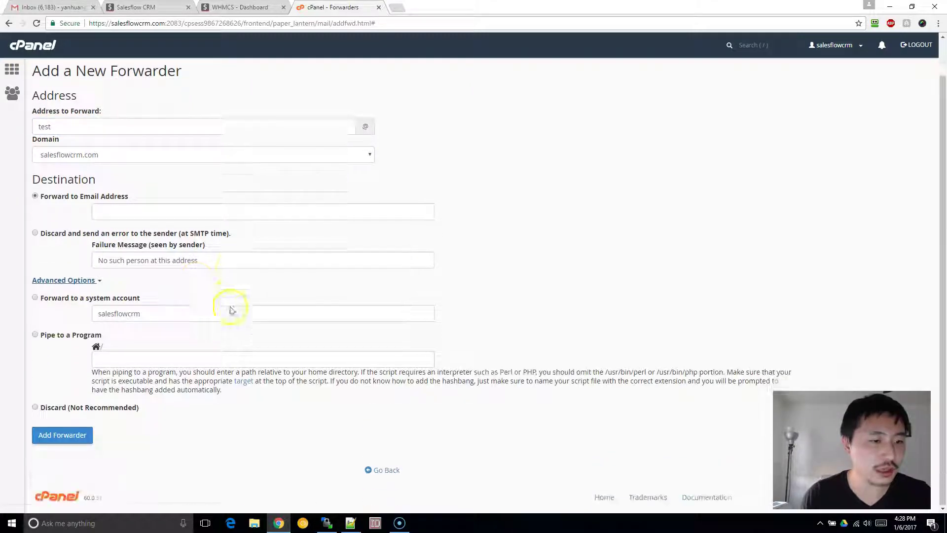
pyautogui.click(36, 334)
# Step: Enter public_html/clients/crons/pipe.php as the program path, using the folder autocomplete suggestions
pyautogui.click(143, 352)
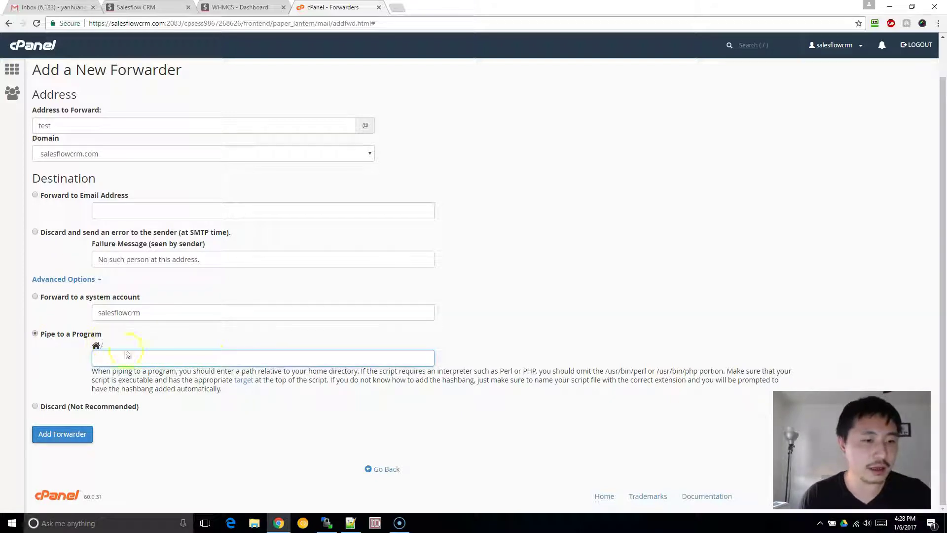
pyautogui.write('pu')
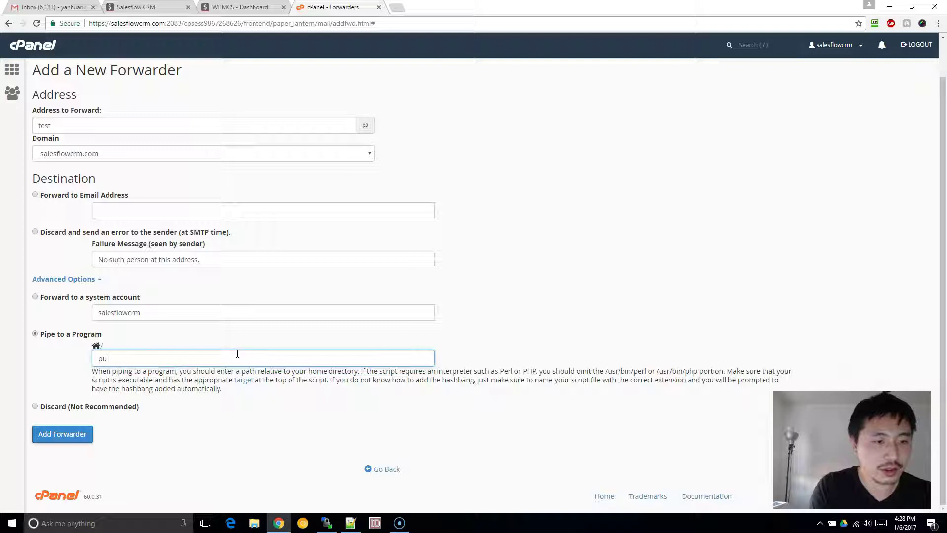
pyautogui.write('bl')
pyautogui.press('Down')
pyautogui.press('Down')
pyautogui.press('Return')
pyautogui.write('cli')
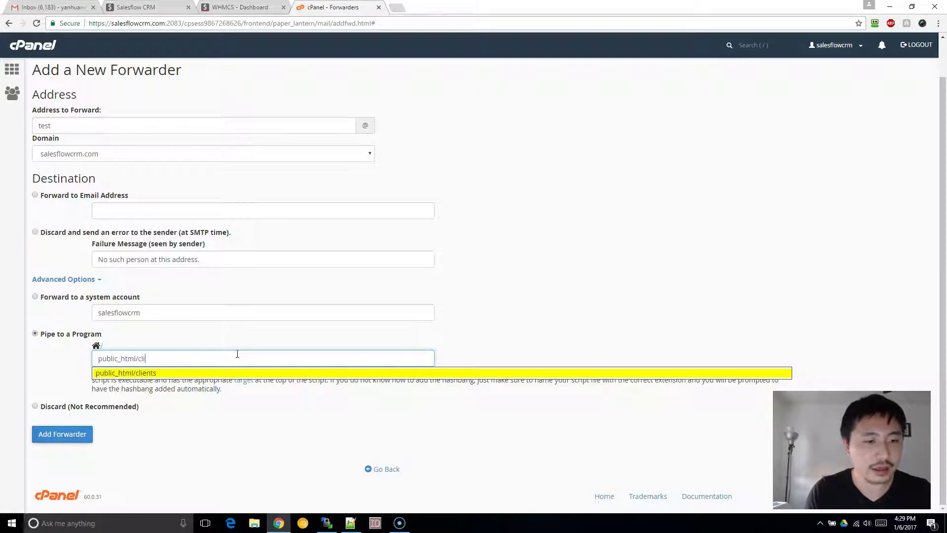
pyautogui.press('Return')
pyautogui.write('/')
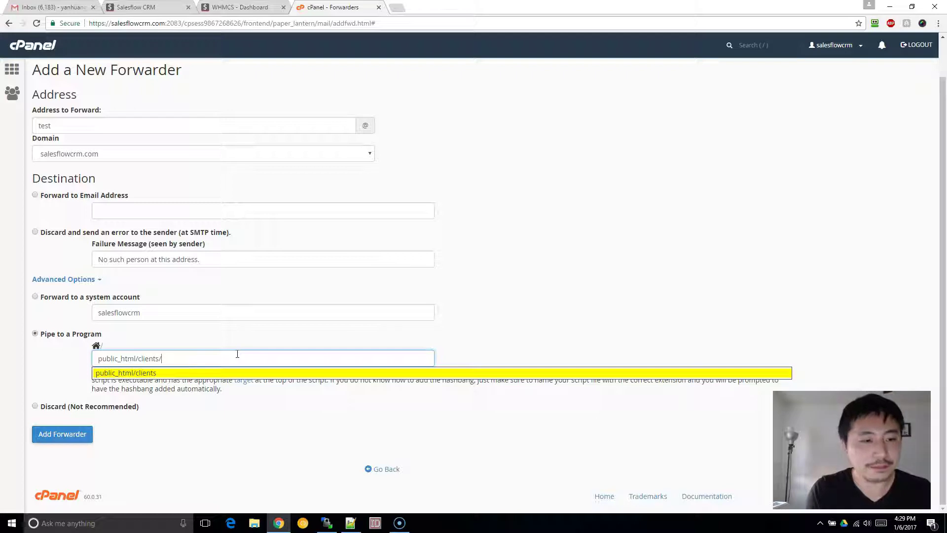
pyautogui.write('crons/')
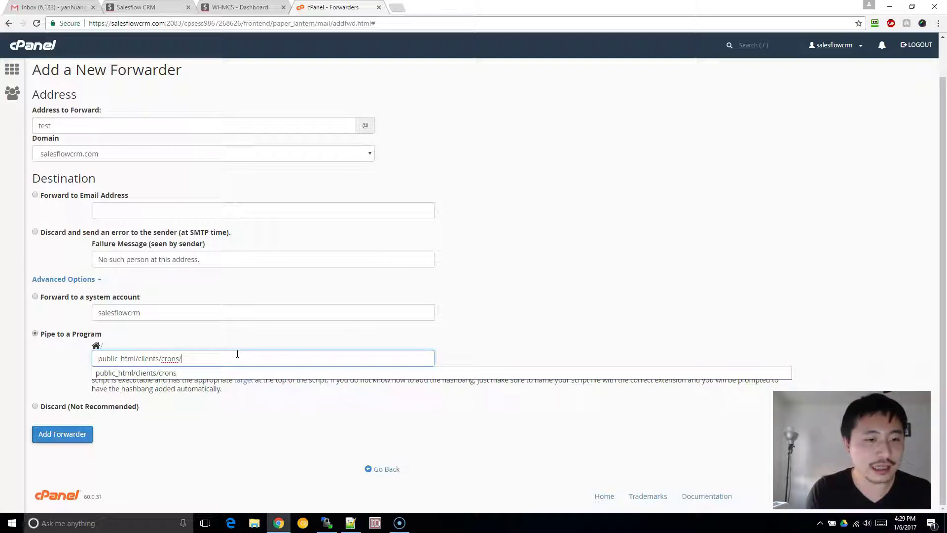
pyautogui.write('pipe')
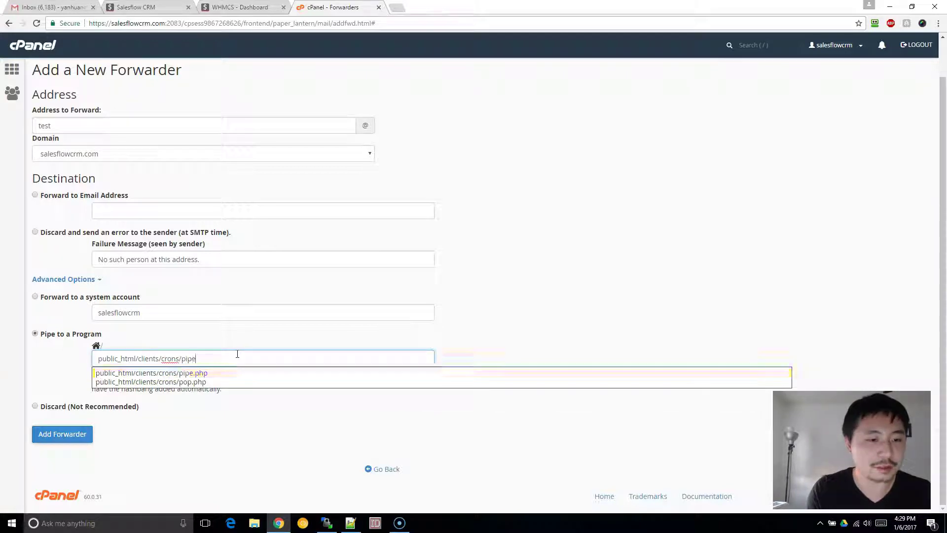
pyautogui.click(263, 372)
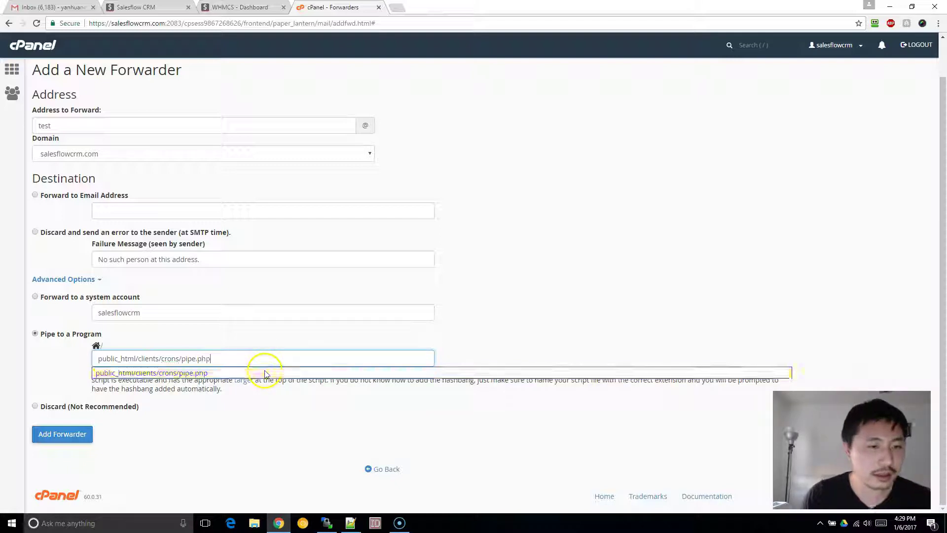
# Step: Add the test pipe forwarder and review the piped paths in the forwarders list
pyautogui.click(73, 435)
pyautogui.click(390, 151)
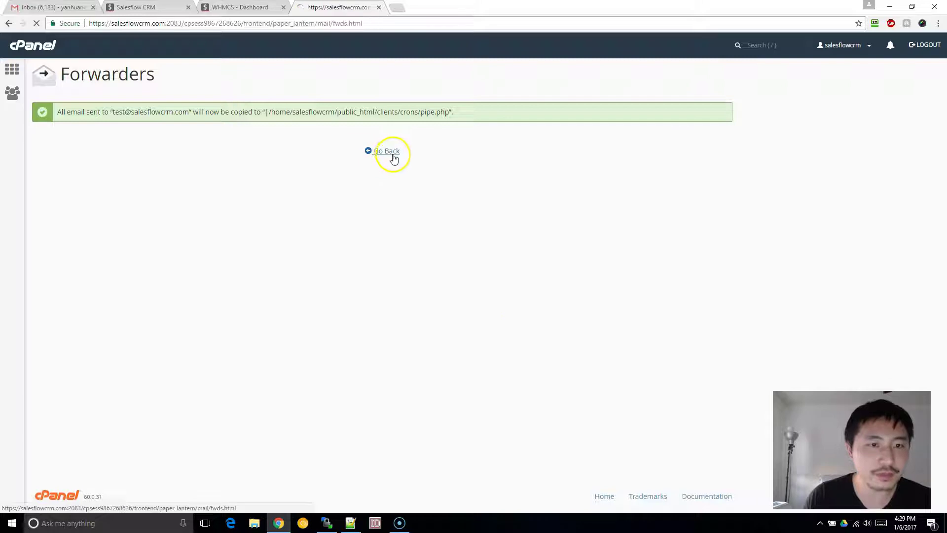
pyautogui.scroll(-1, 416, 209)
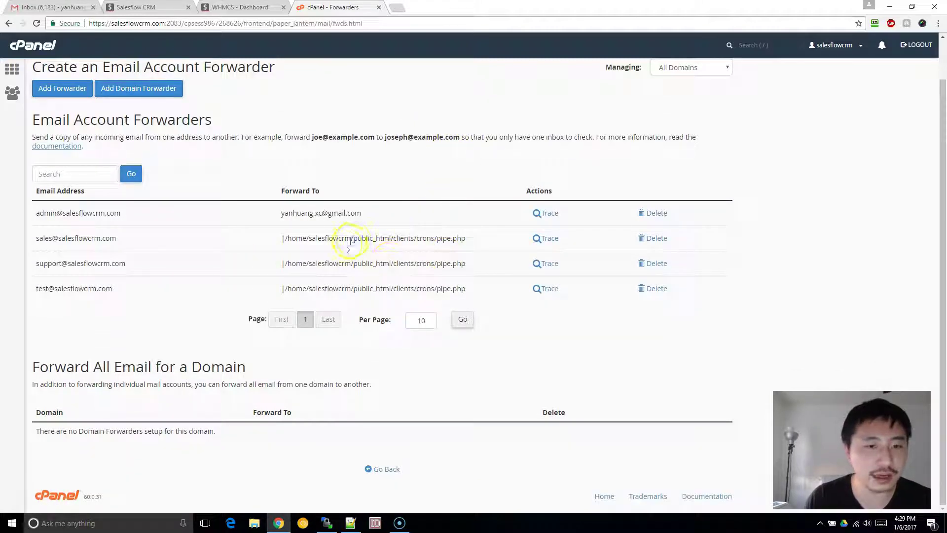
pyautogui.moveTo(350, 239); pyautogui.dragTo(312, 247)
pyautogui.click(311, 253)
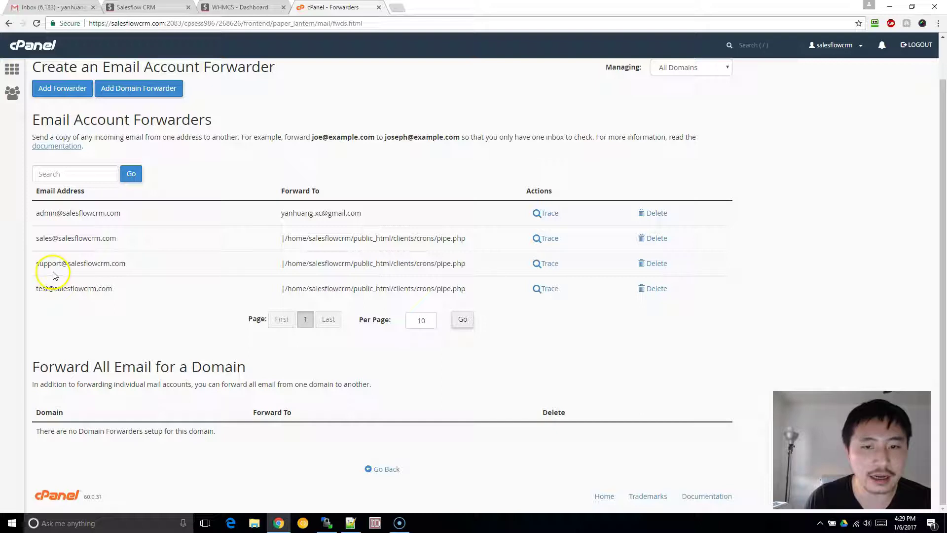
# Step: Delete the test forwarder and confirm its removal, returning to the remaining forwarders
pyautogui.click(659, 291)
pyautogui.click(78, 146)
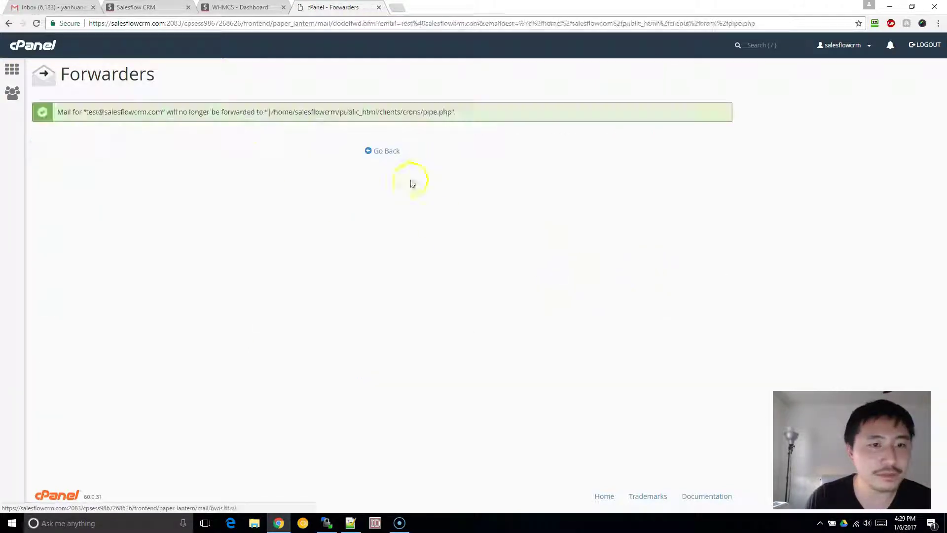
pyautogui.click(387, 150)
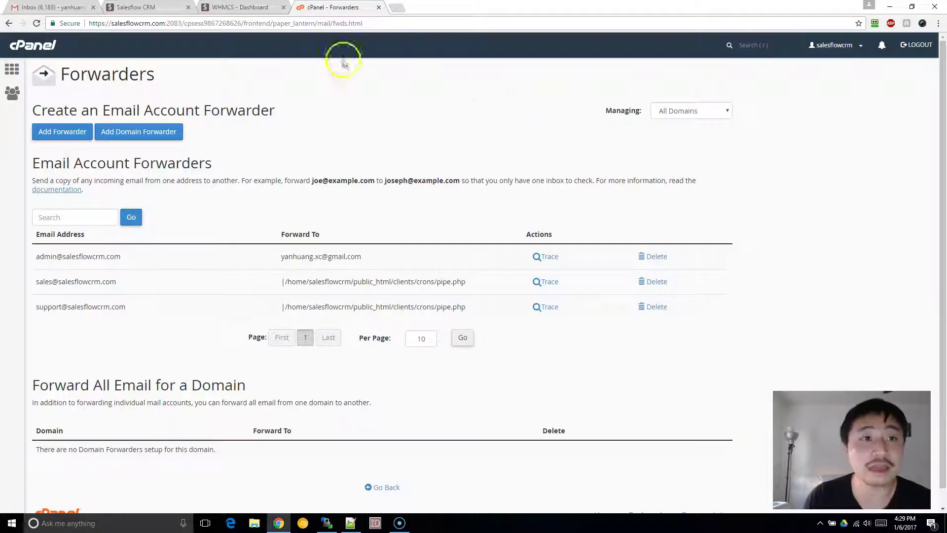
pyautogui.click(240, 7)
# Step: Browse the WHMCS Setup submenus and choose Support > Support Departments
pyautogui.click(457, 77)
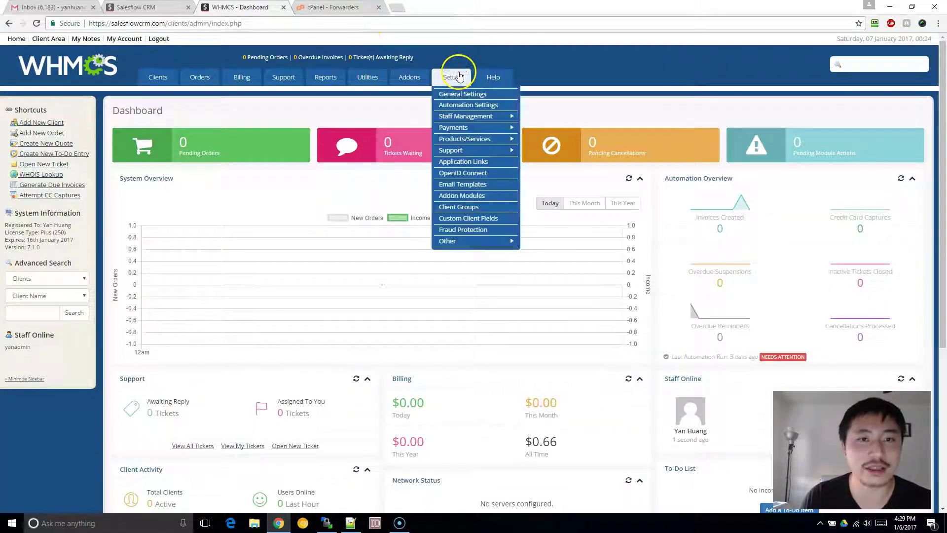
pyautogui.click(477, 118)
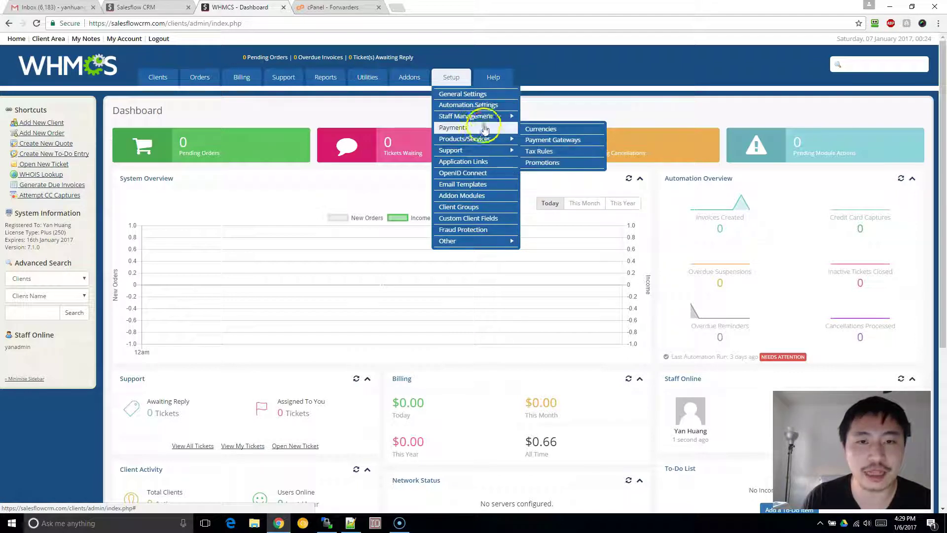
pyautogui.click(478, 140)
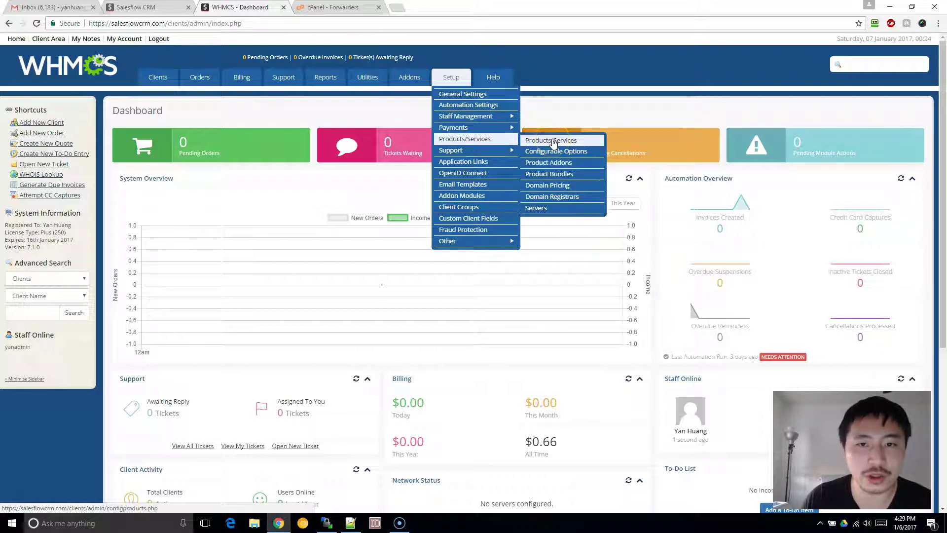
pyautogui.click(481, 122)
pyautogui.click(482, 144)
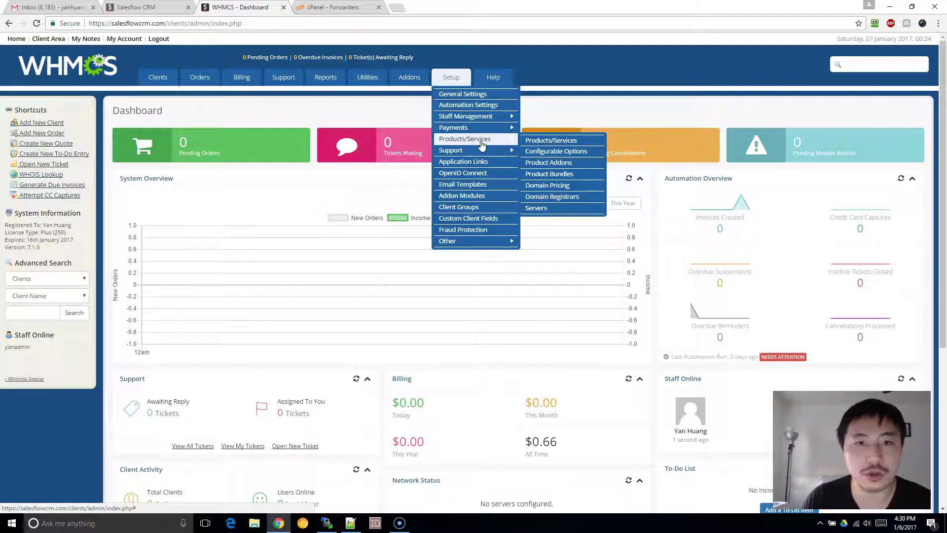
pyautogui.click(451, 77)
pyautogui.click(462, 105)
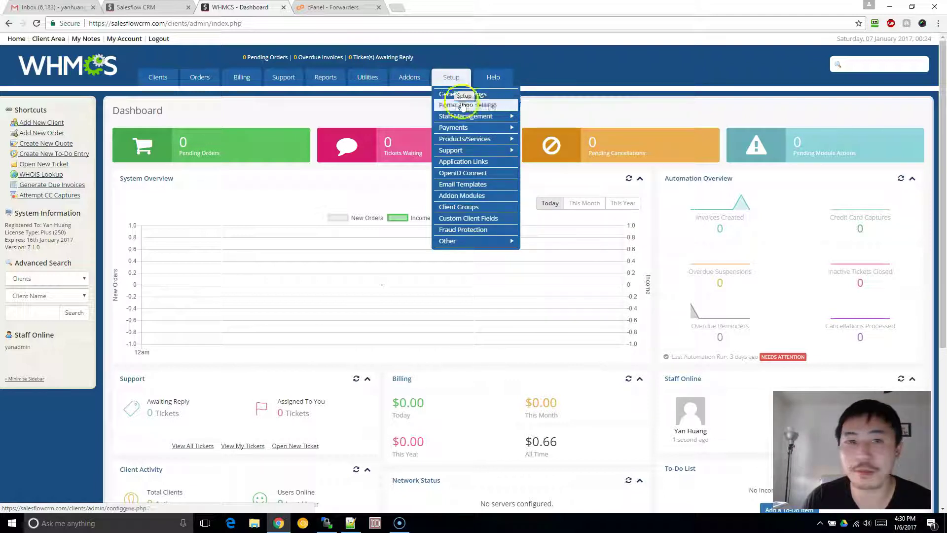
pyautogui.click(546, 153)
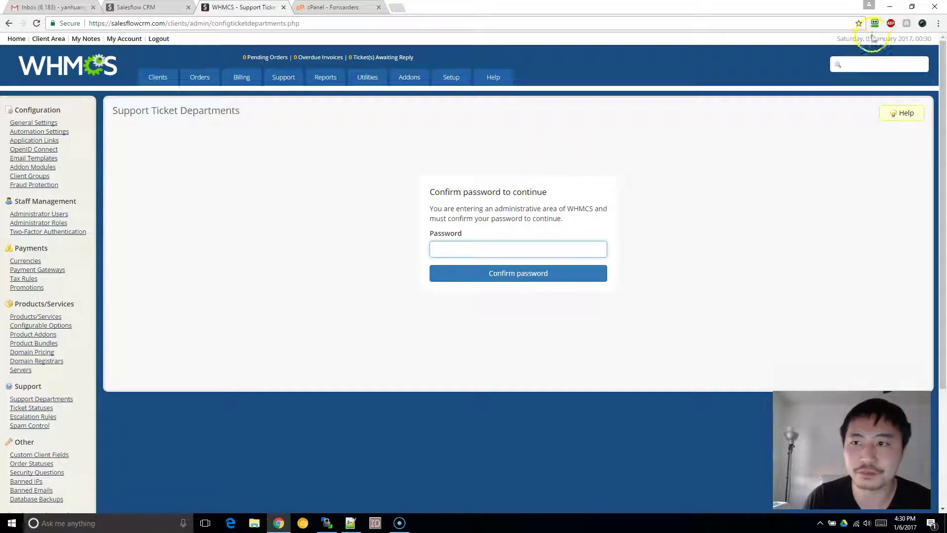
# Step: Autofill the saved admin password and confirm it to unlock the admin area
pyautogui.click(875, 23)
pyautogui.click(791, 49)
pyautogui.click(723, 58)
pyautogui.scroll(-3, 723, 59)
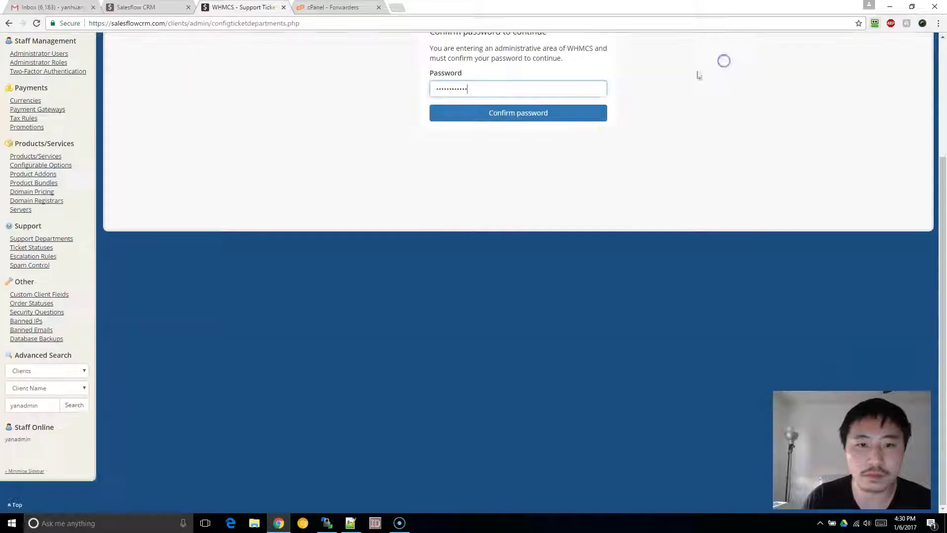
pyautogui.click(558, 115)
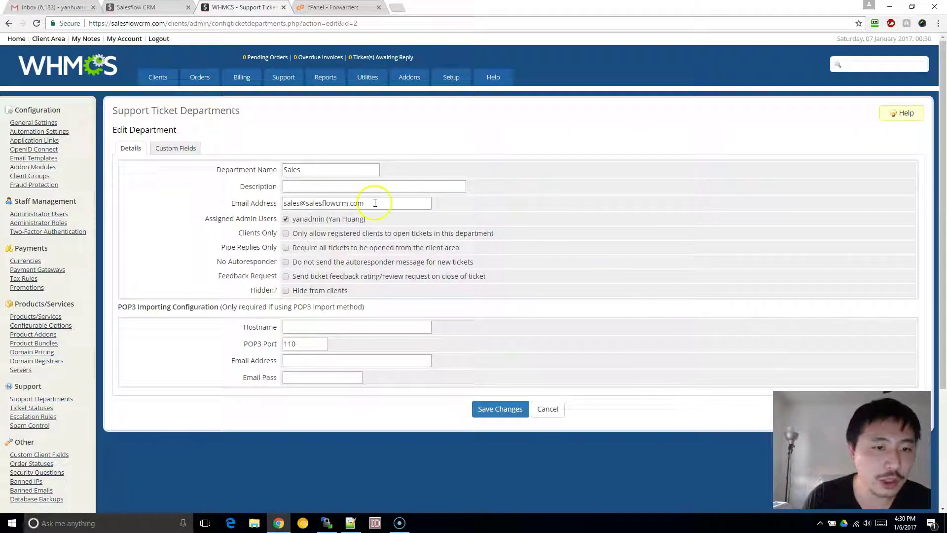
# Step: Review the Sales department's assigned admin users and the tickets awaiting reply count
pyautogui.moveTo(275, 219); pyautogui.dragTo(204, 219)
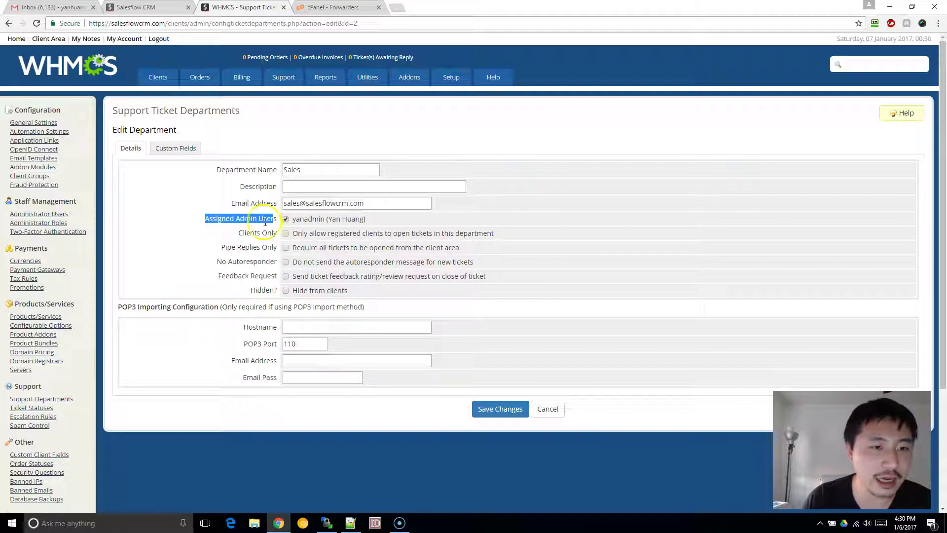
pyautogui.click(517, 215)
pyautogui.click(413, 93)
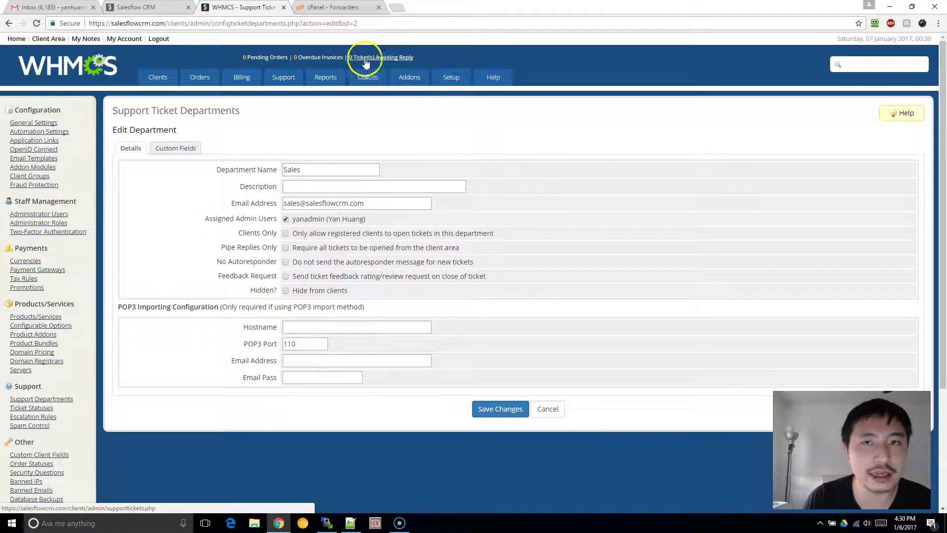
pyautogui.moveTo(419, 57); pyautogui.dragTo(348, 57)
pyautogui.click(461, 60)
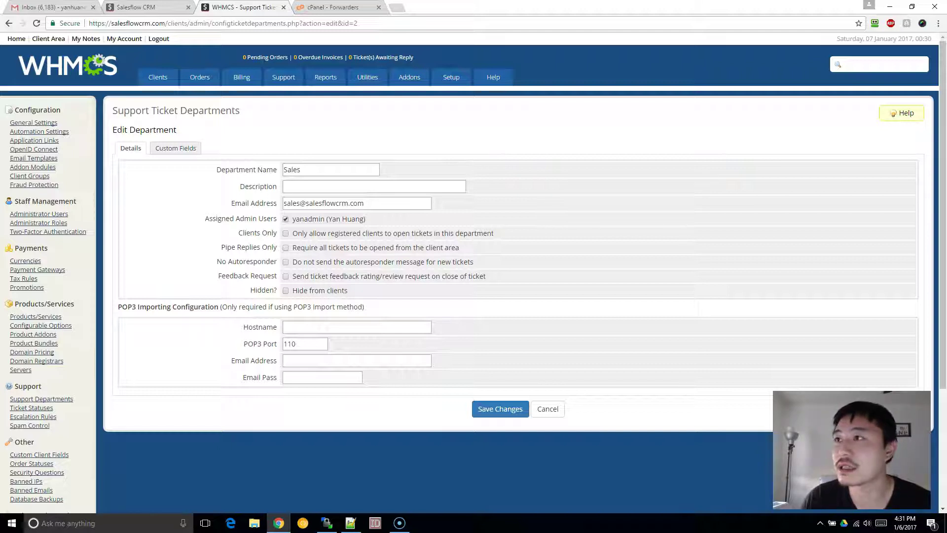
pyautogui.press('F10')
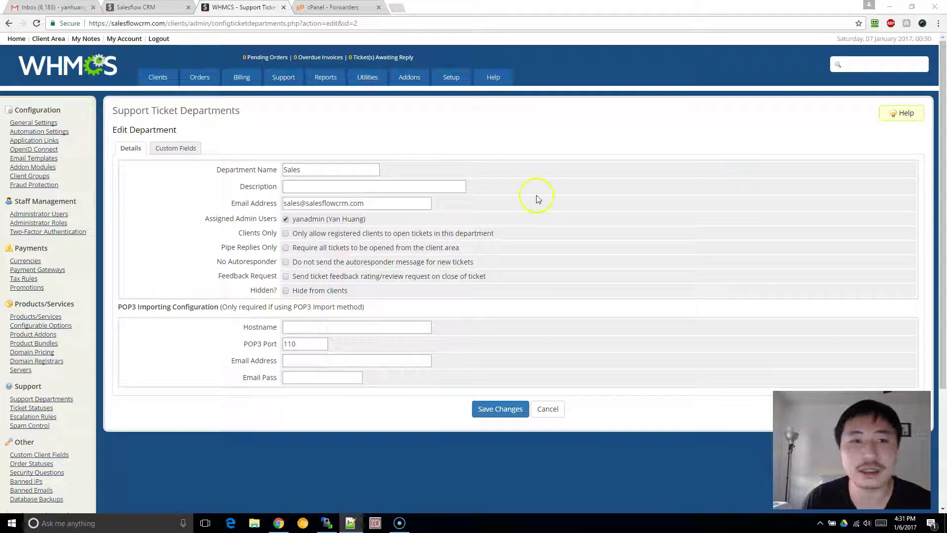
pyautogui.moveTo(377, 77)
pyautogui.moveTo(363, 230)
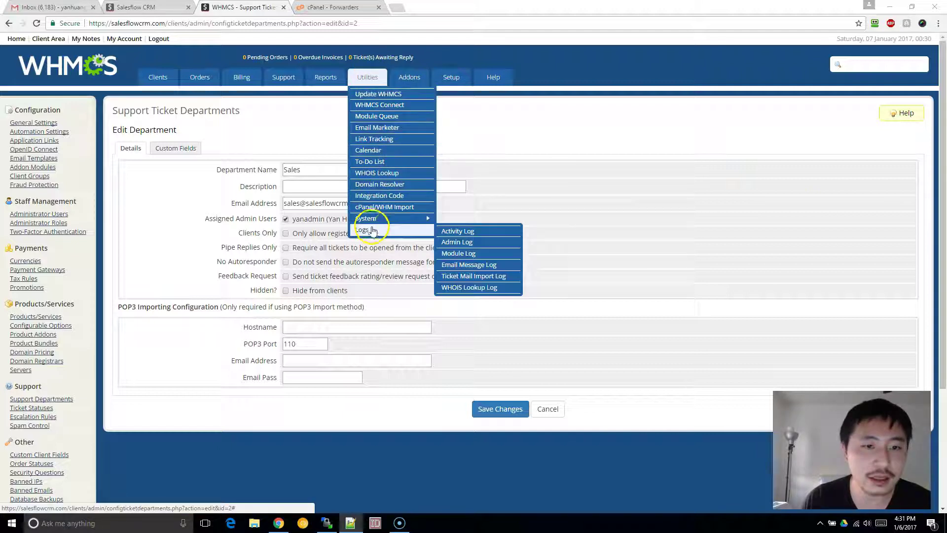
# Step: Review the Ticket Mail Import Log's four piped test messages, then start a new Gmail message
pyautogui.click(468, 277)
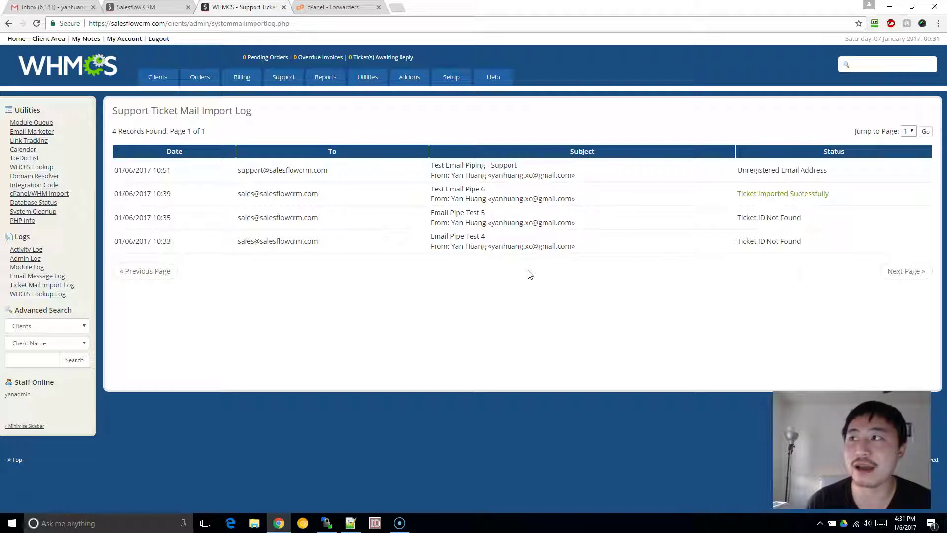
pyautogui.moveTo(252, 111); pyautogui.dragTo(89, 110)
pyautogui.click(191, 116)
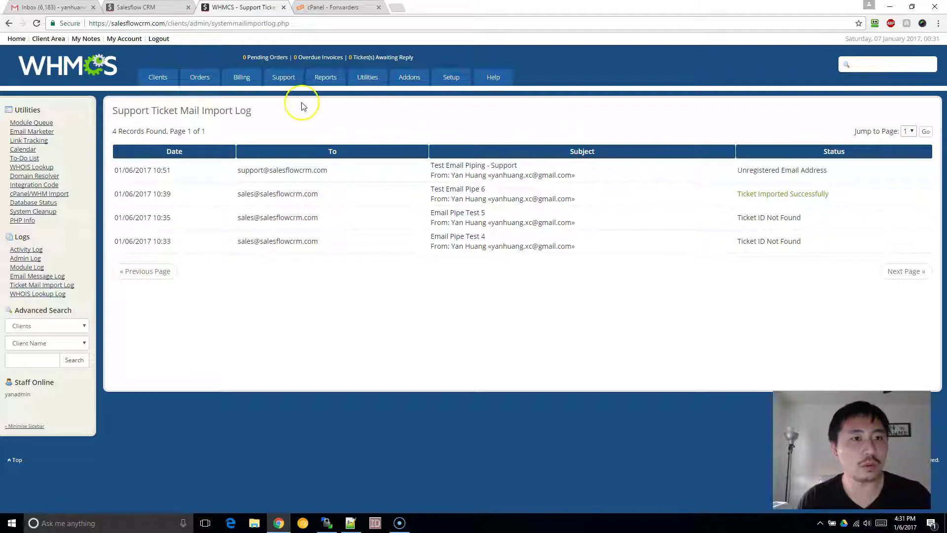
pyautogui.click(54, 7)
pyautogui.click(43, 96)
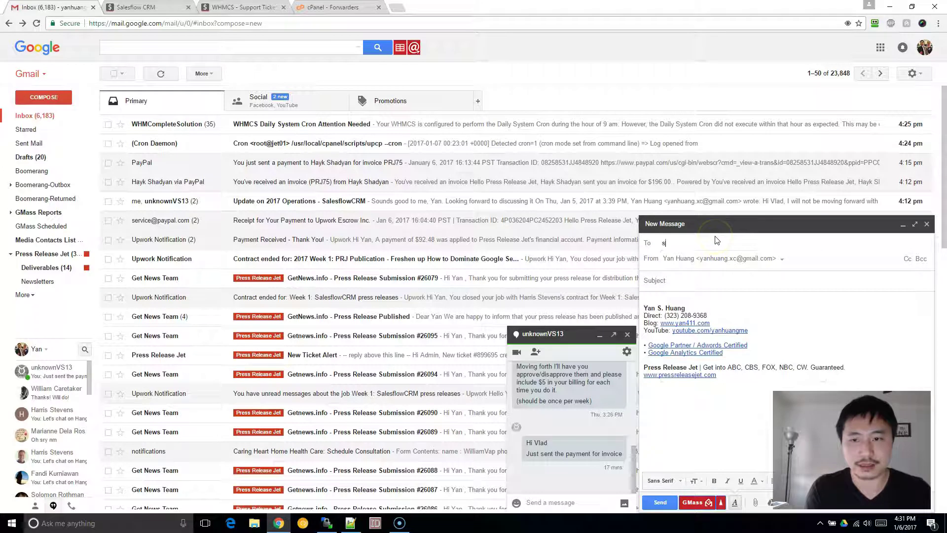
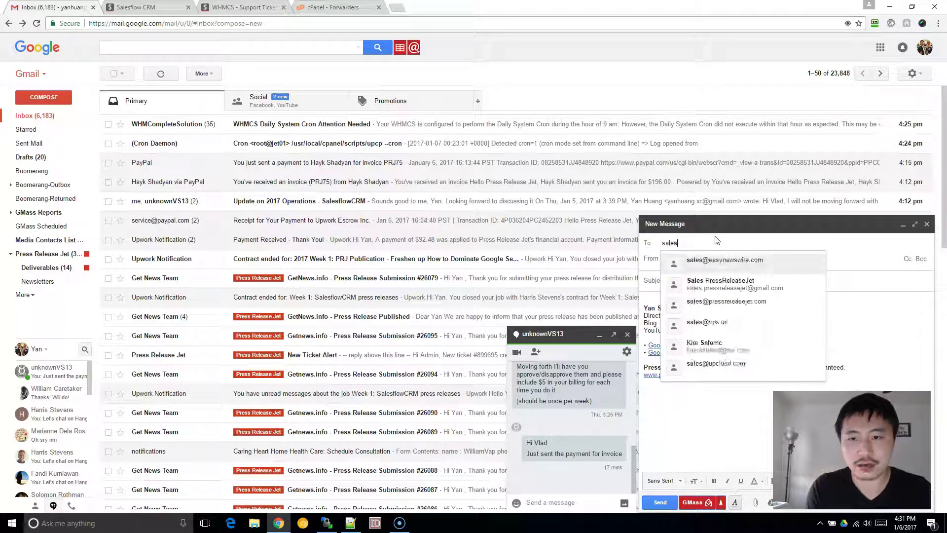
# Step: Send an email to the sales address, subject 'This is a Test for YouTube', body 'Test'
pyautogui.press('Tab')
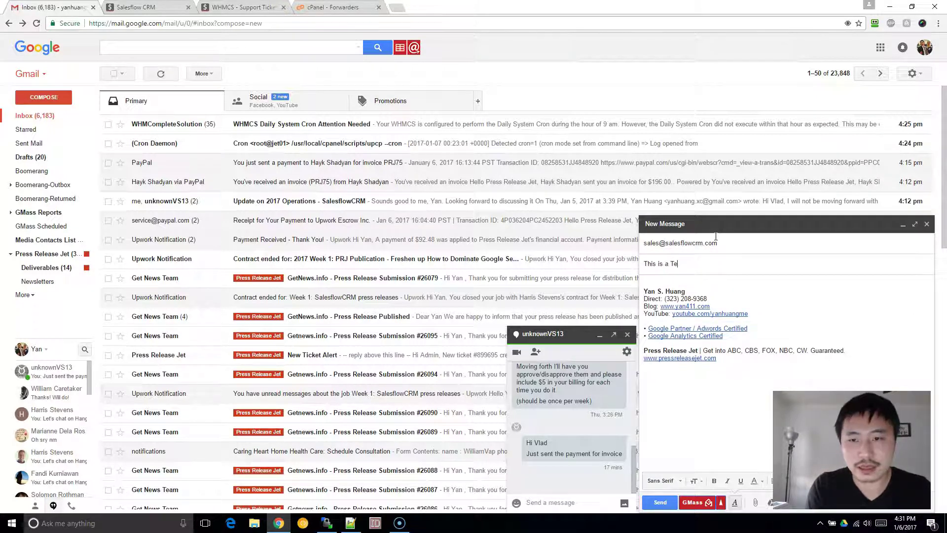
pyautogui.press('Tab')
pyautogui.write('Test')
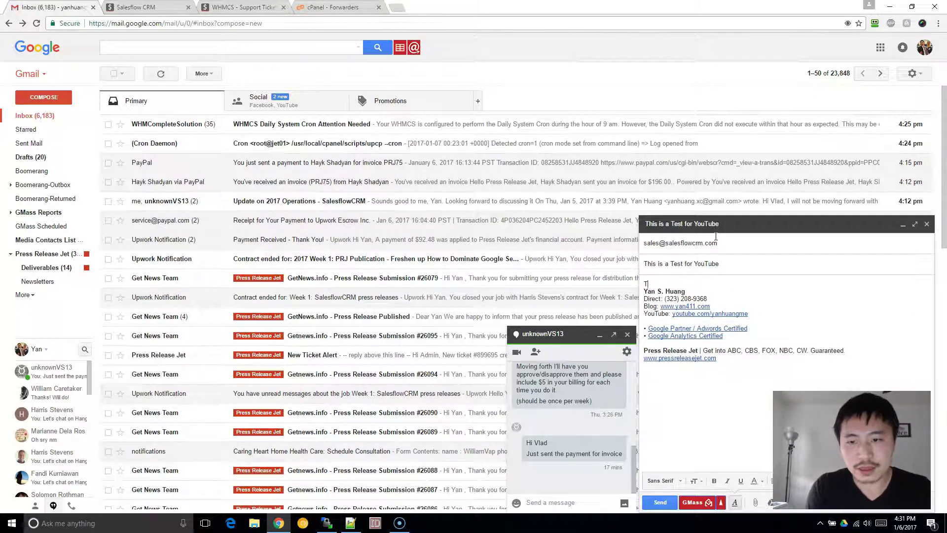
pyautogui.click(659, 502)
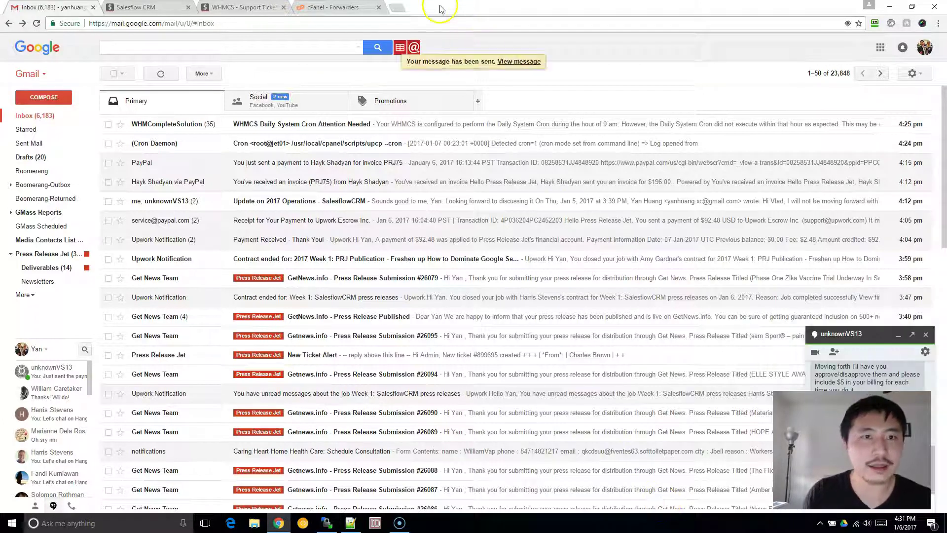
pyautogui.click(242, 7)
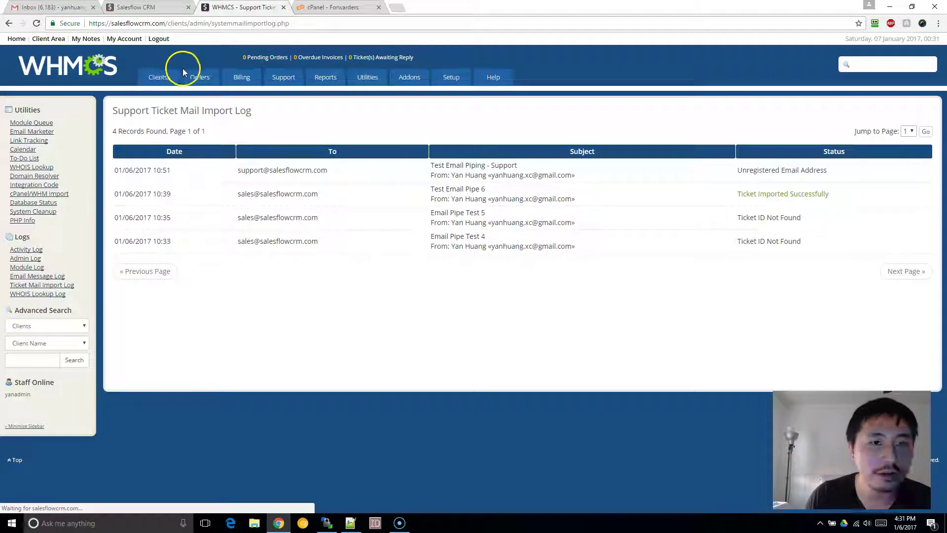
# Step: Reload the WHMCS Ticket Mail Import Log to check whether the new message arrived
pyautogui.moveTo(275, 87)
pyautogui.click(38, 23)
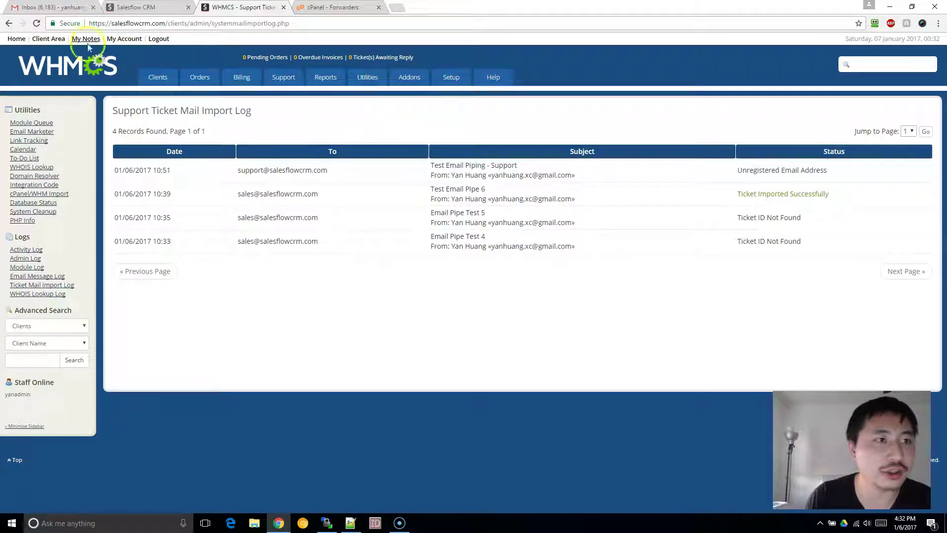
pyautogui.click(40, 24)
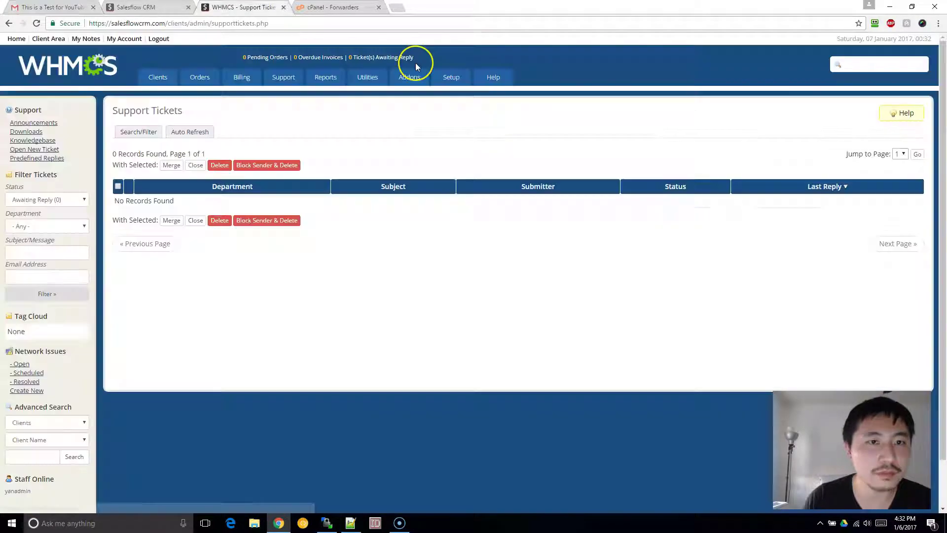
pyautogui.hotkey('alt', 'Left')
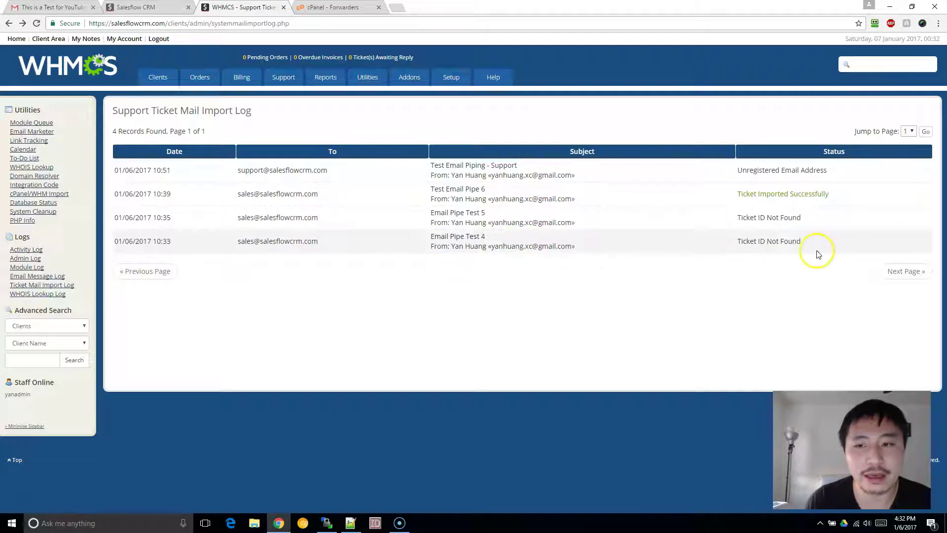
# Step: Examine the Email Pipe Test 5 and 4 rows marked Ticket ID Not Found
pyautogui.moveTo(809, 241); pyautogui.dragTo(736, 239)
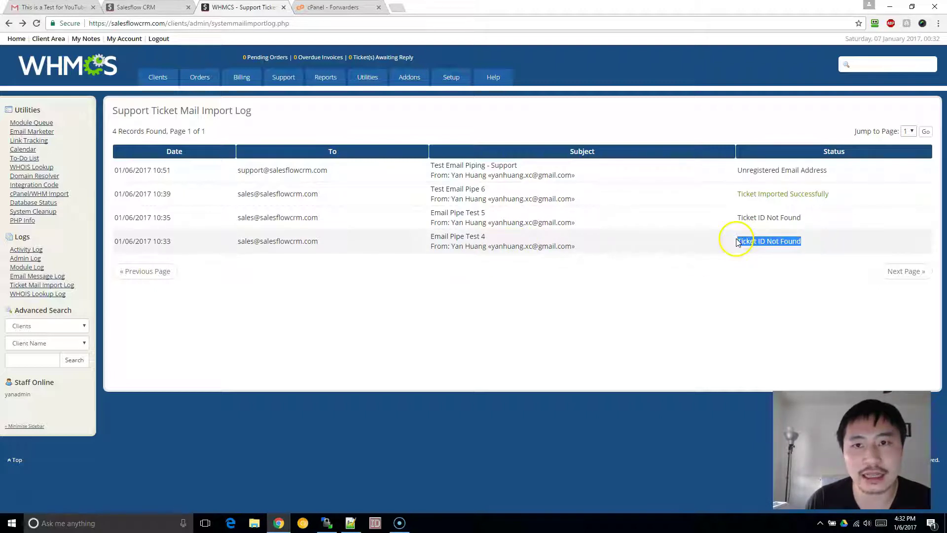
pyautogui.moveTo(811, 218); pyautogui.dragTo(731, 219)
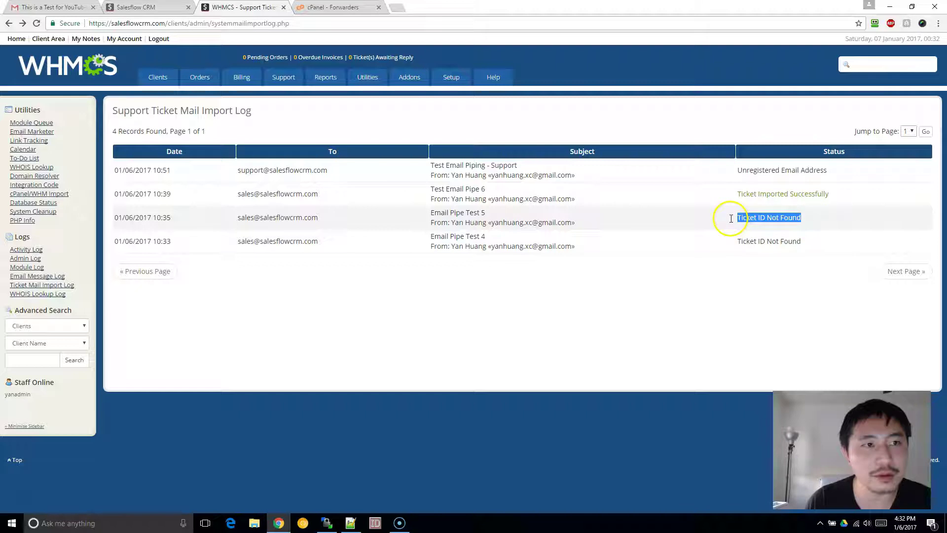
pyautogui.click(811, 218)
pyautogui.moveTo(820, 225); pyautogui.dragTo(729, 220)
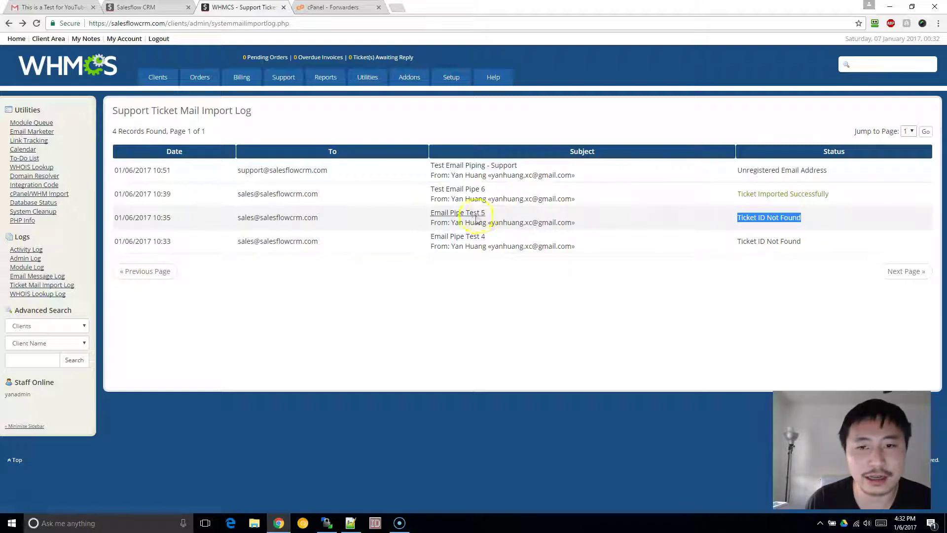
pyautogui.click(685, 226)
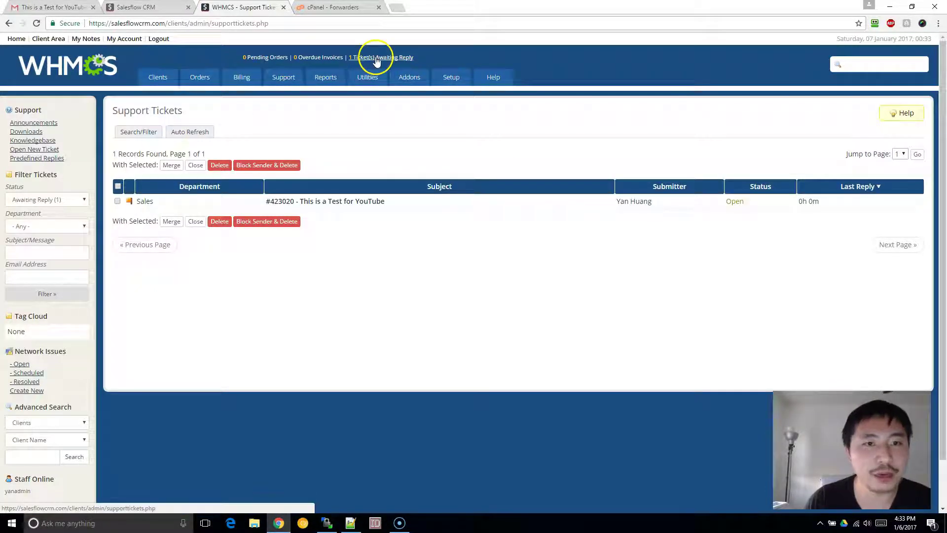
pyautogui.click(327, 208)
pyautogui.hotkey('alt', 'Left')
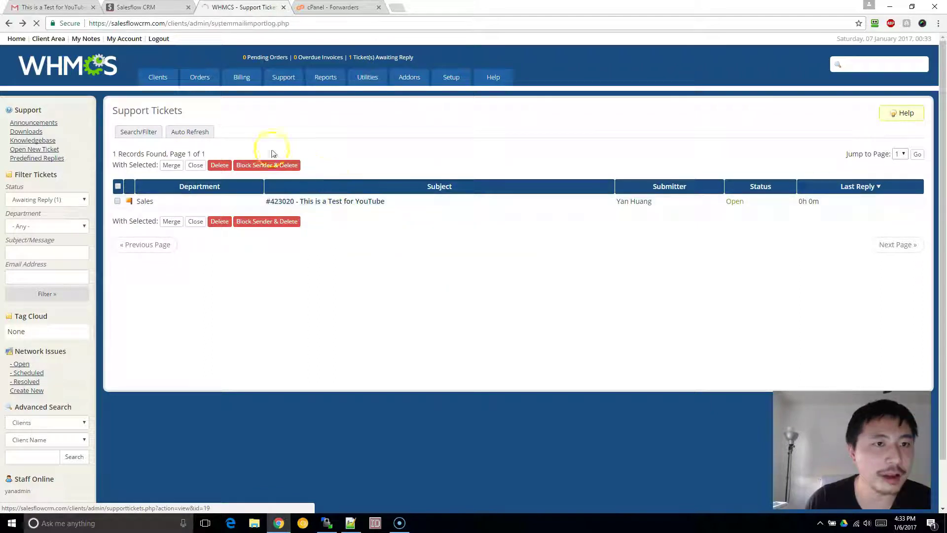
pyautogui.moveTo(839, 170); pyautogui.dragTo(712, 169)
pyautogui.click(761, 170)
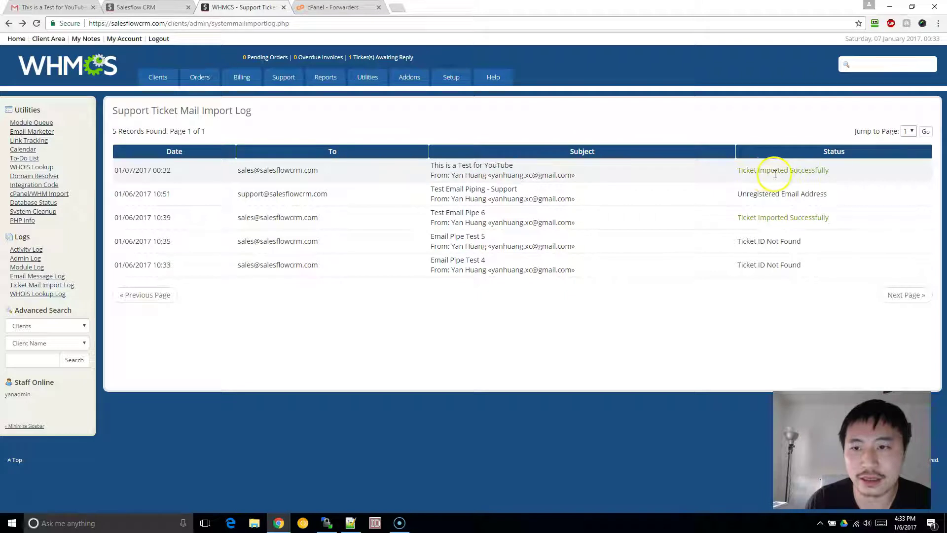
pyautogui.moveTo(846, 196); pyautogui.dragTo(527, 189)
pyautogui.click(738, 194)
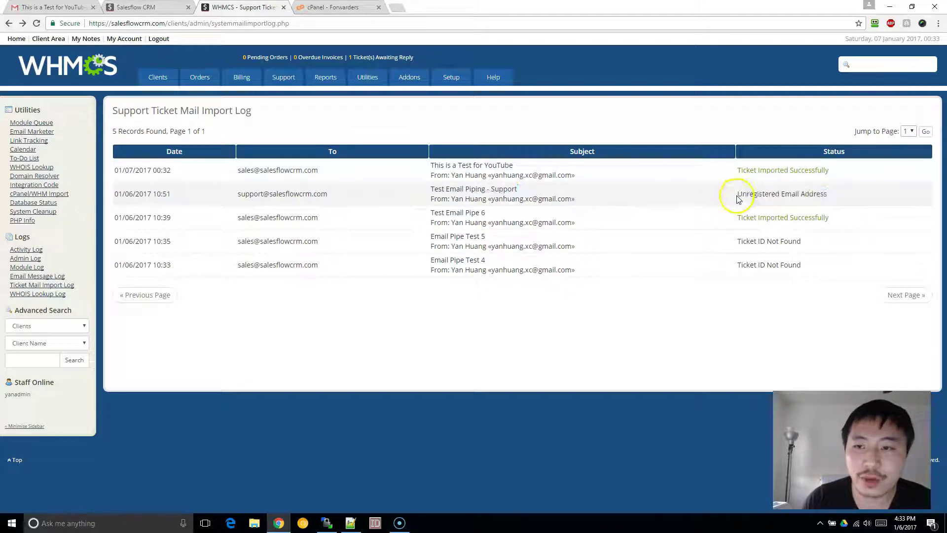
pyautogui.moveTo(759, 194); pyautogui.dragTo(770, 194)
pyautogui.click(768, 194)
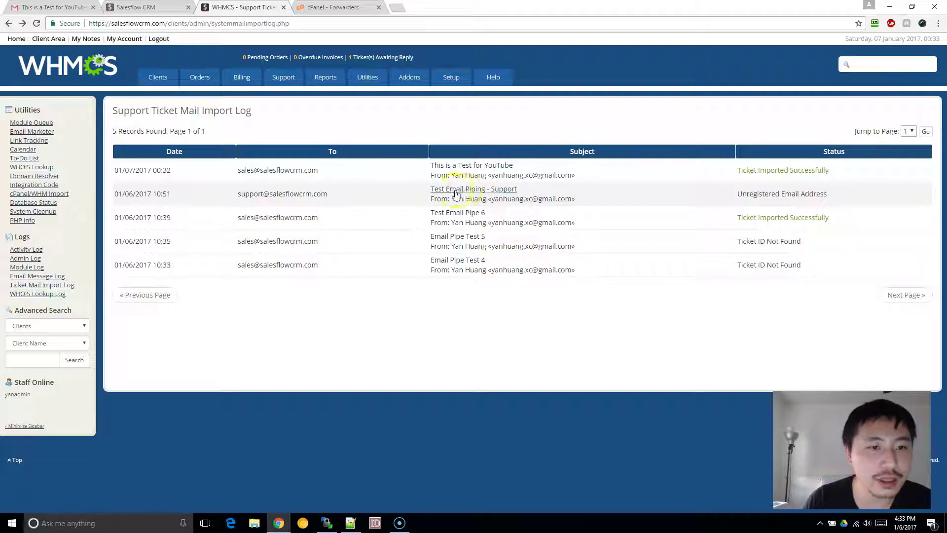
pyautogui.moveTo(262, 195); pyautogui.dragTo(230, 196)
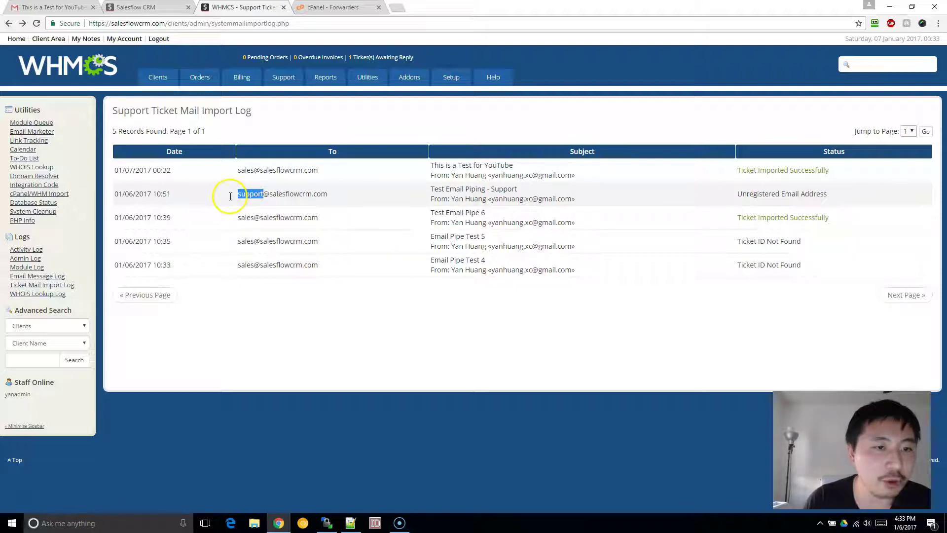
pyautogui.click(308, 192)
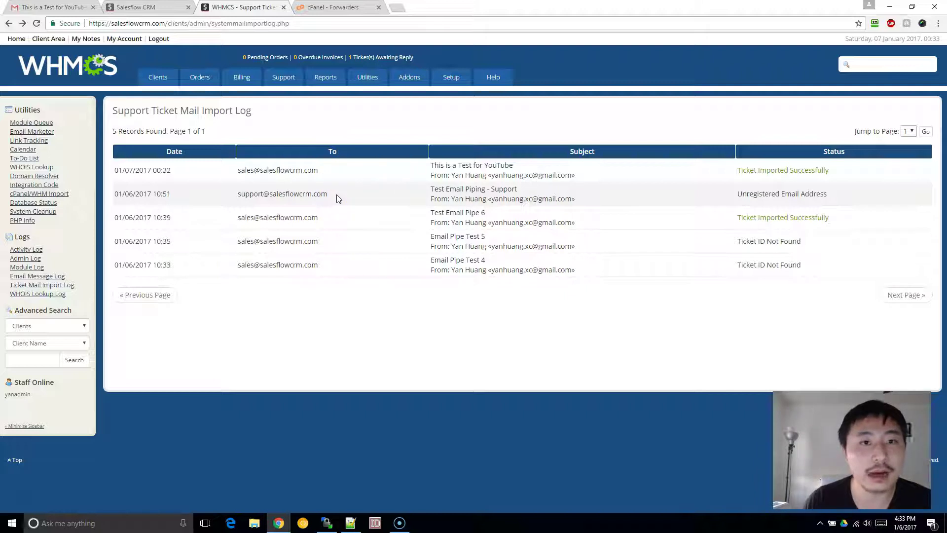
pyautogui.moveTo(831, 195); pyautogui.dragTo(317, 192)
pyautogui.click(501, 197)
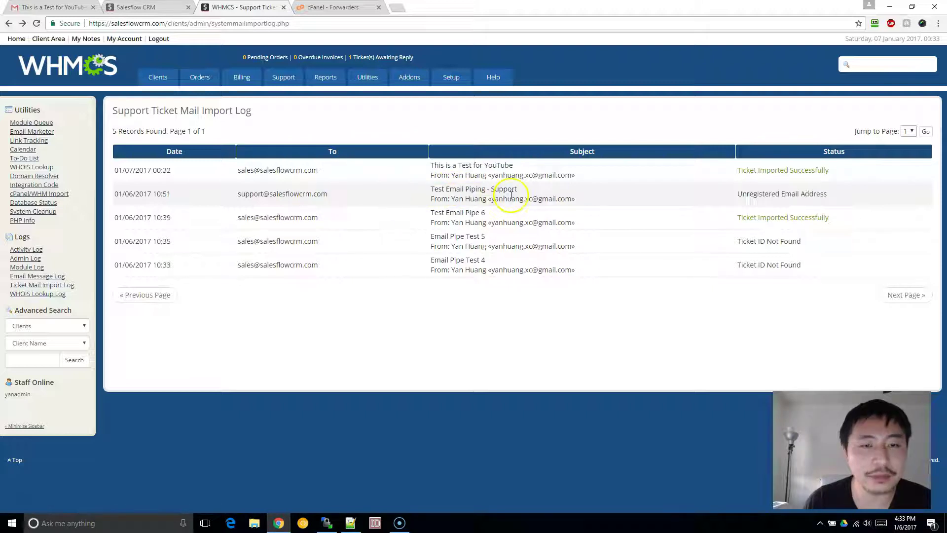
pyautogui.moveTo(830, 195); pyautogui.dragTo(728, 195)
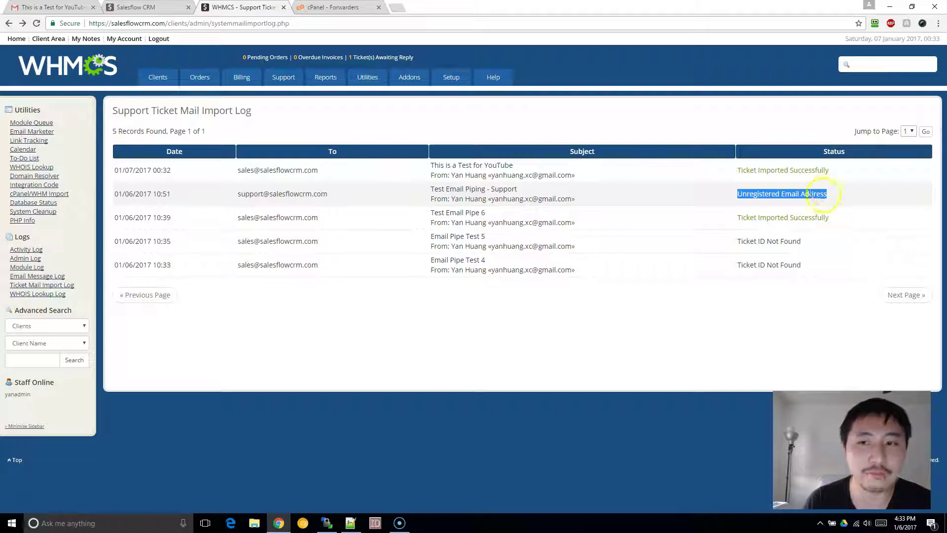
pyautogui.click(822, 195)
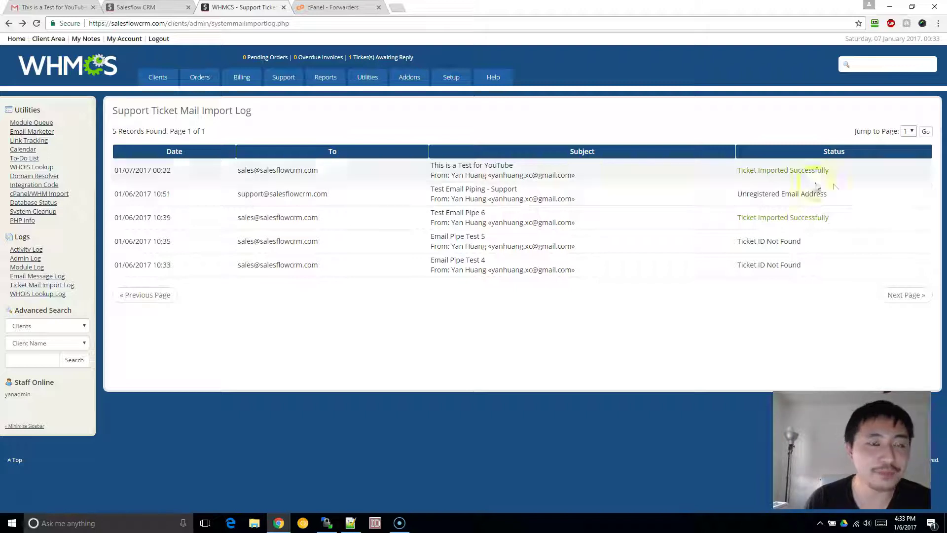
pyautogui.click(378, 58)
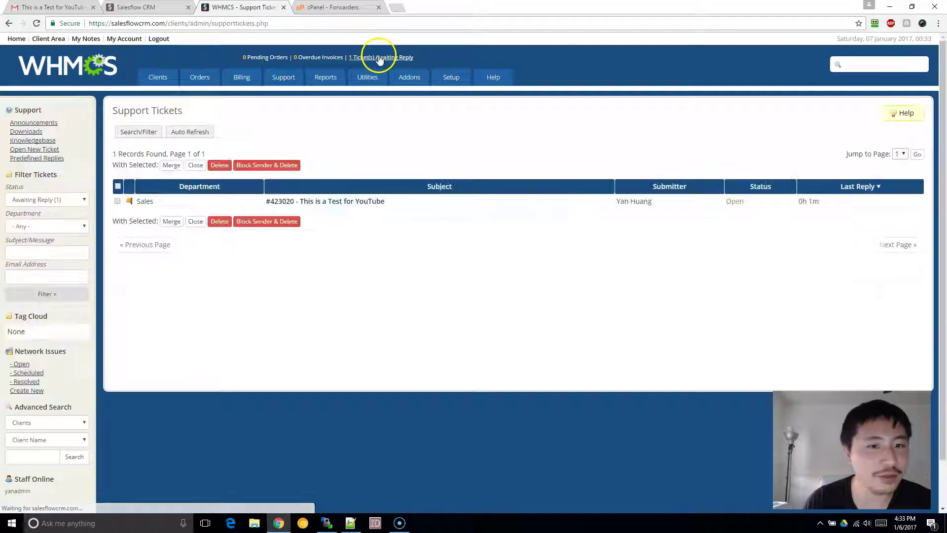
# Step: Open ticket #423020 'This is a Test for YouTube' and read its piped 'Test' message
pyautogui.click(327, 202)
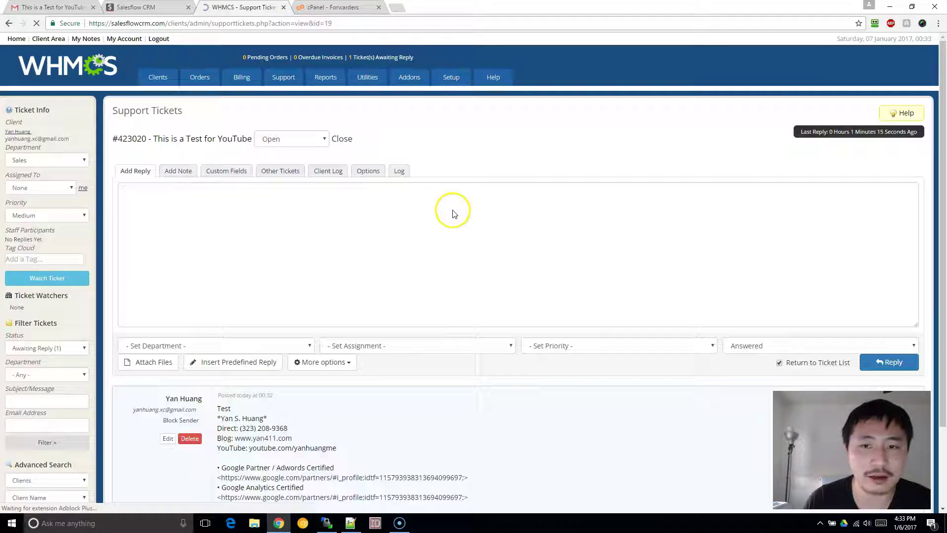
pyautogui.scroll(-2, 450, 209)
pyautogui.click(450, 226)
pyautogui.click(483, 296)
pyautogui.click(500, 182)
pyautogui.scroll(1, 501, 182)
pyautogui.scroll(-1, 501, 182)
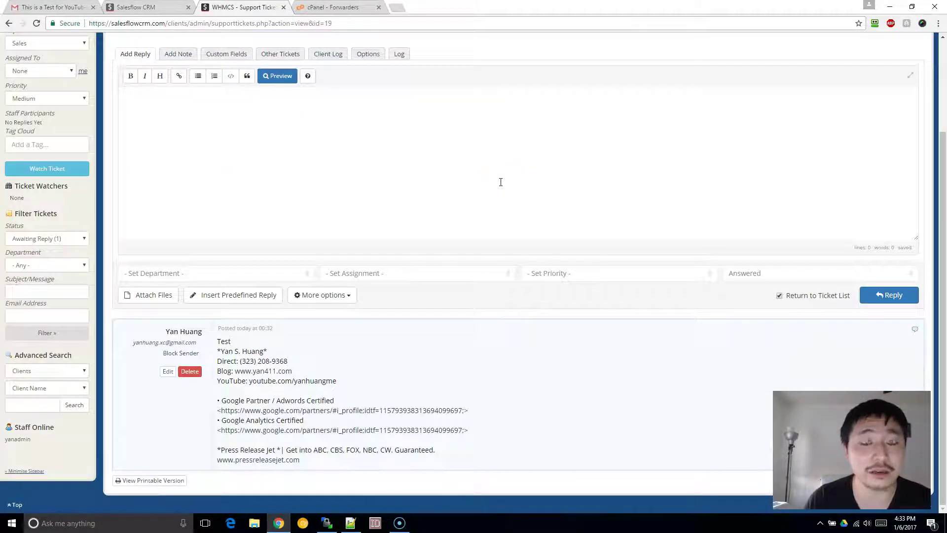
pyautogui.scroll(1, 500, 181)
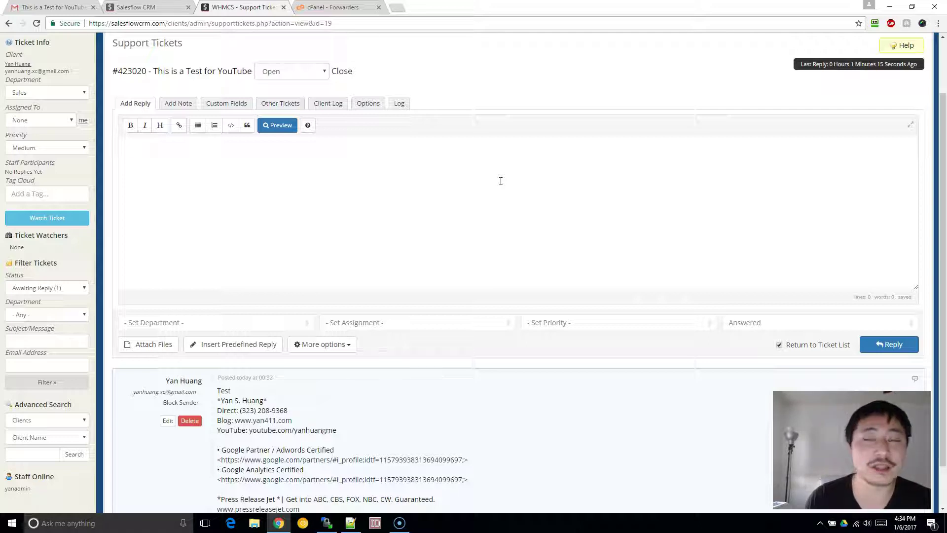
pyautogui.scroll(1, 501, 181)
pyautogui.scroll(-1, 500, 181)
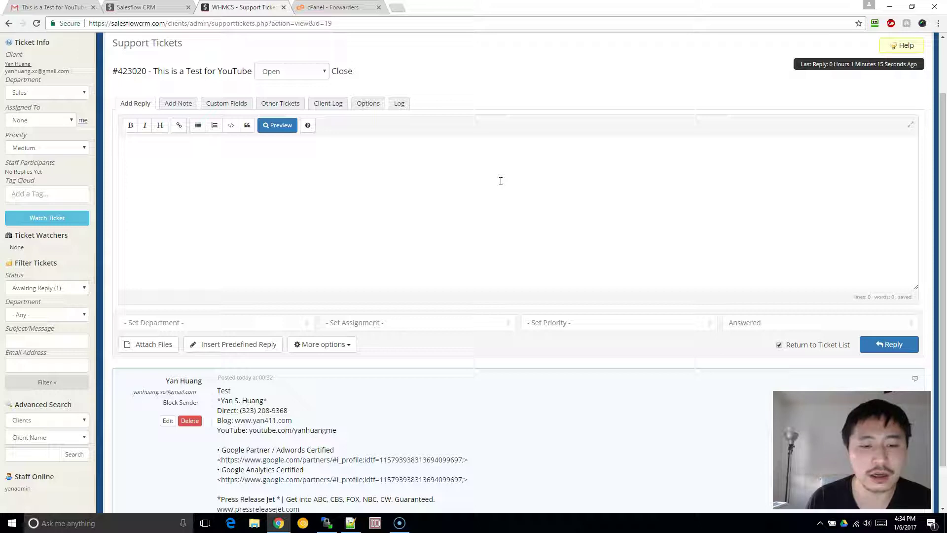
# Step: Open the properties of pipe.php in WinSCP's /public_html/clients/crons folder
pyautogui.click(327, 523)
pyautogui.click(550, 236)
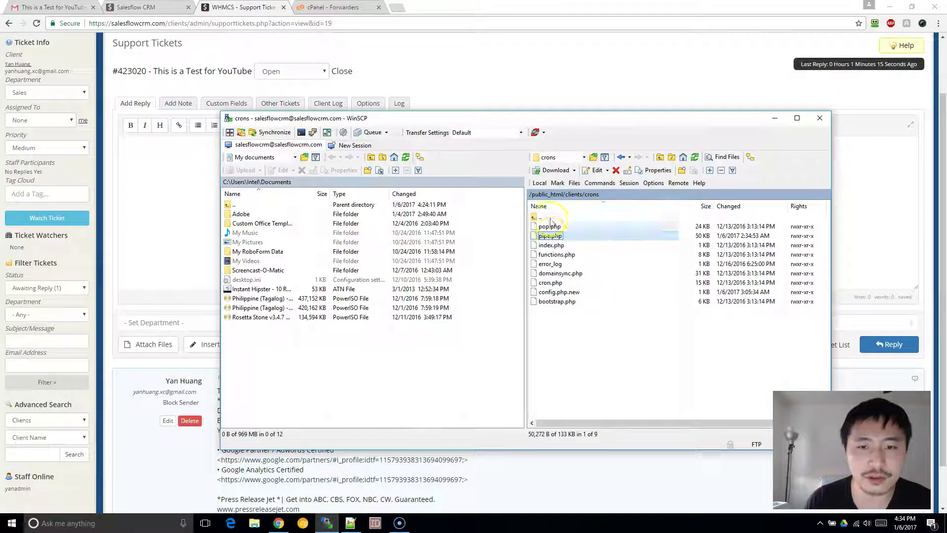
pyautogui.rightClick(550, 234)
pyautogui.click(577, 327)
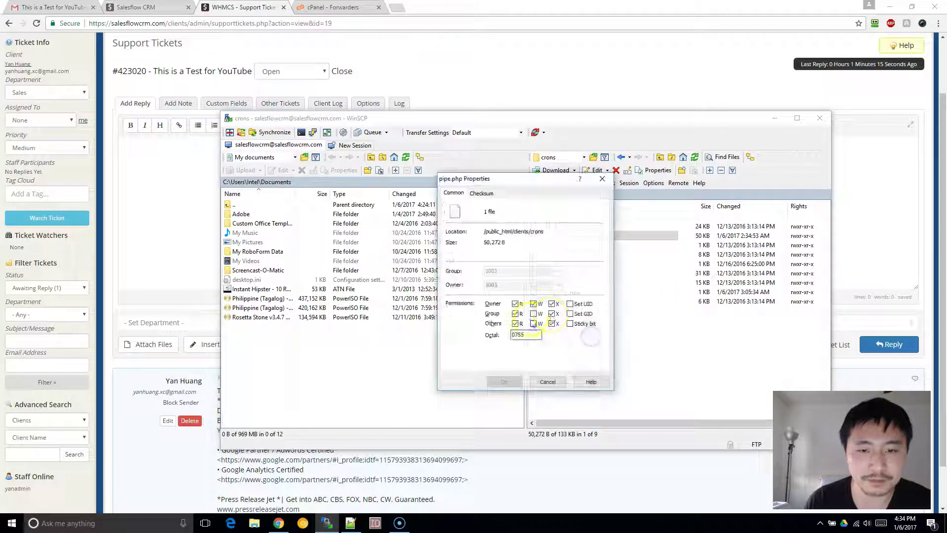
# Step: Try 700, re-tick group and others read/execute back to 0755, then cancel without saving
pyautogui.doubleClick(522, 334)
pyautogui.write('700')
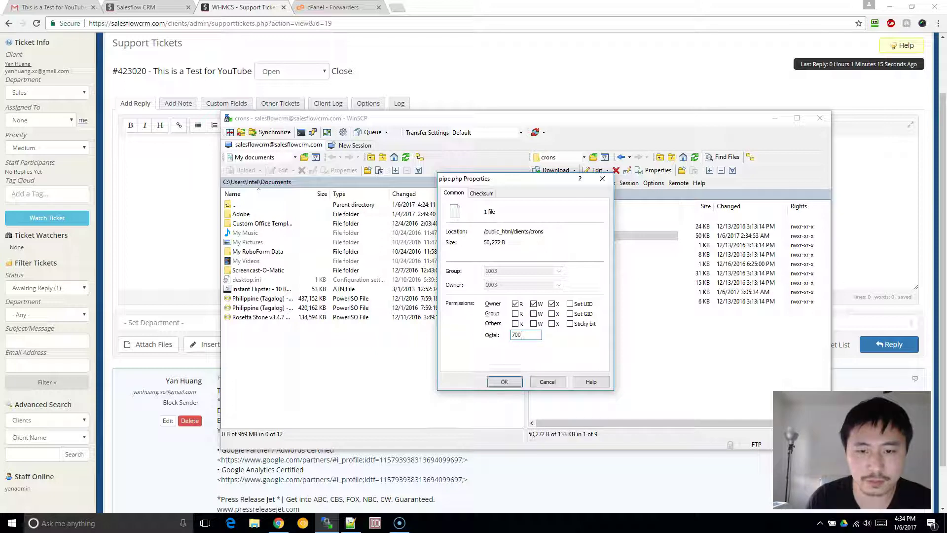
pyautogui.click(553, 314)
pyautogui.click(553, 323)
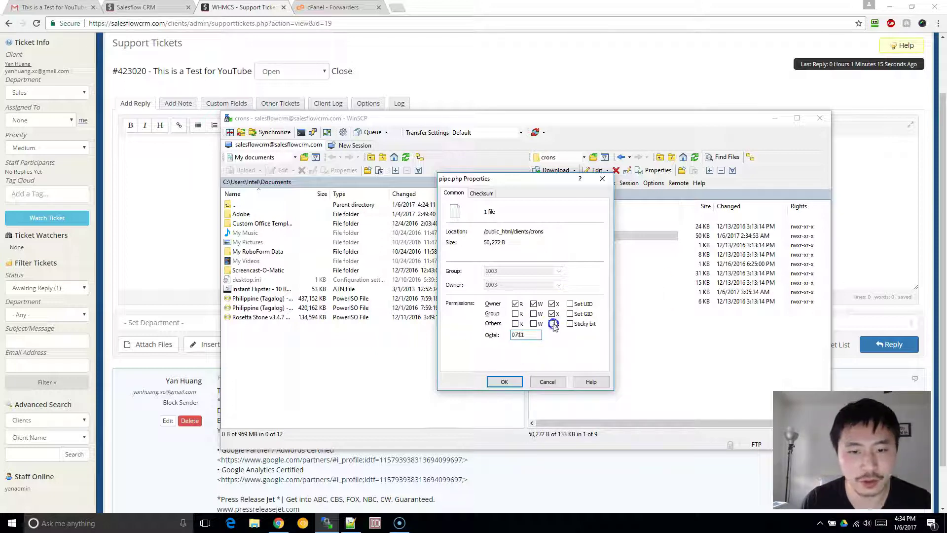
pyautogui.click(515, 313)
pyautogui.click(515, 323)
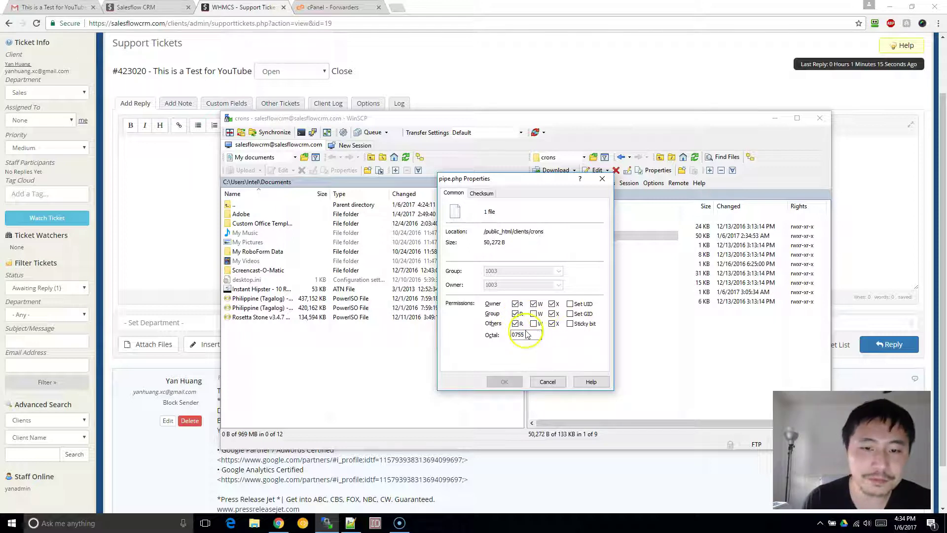
pyautogui.click(549, 381)
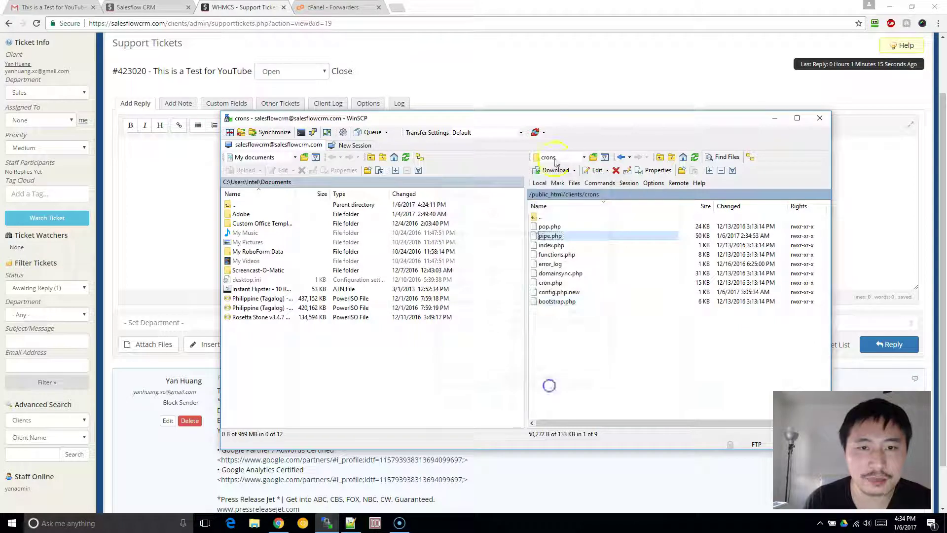
pyautogui.click(560, 103)
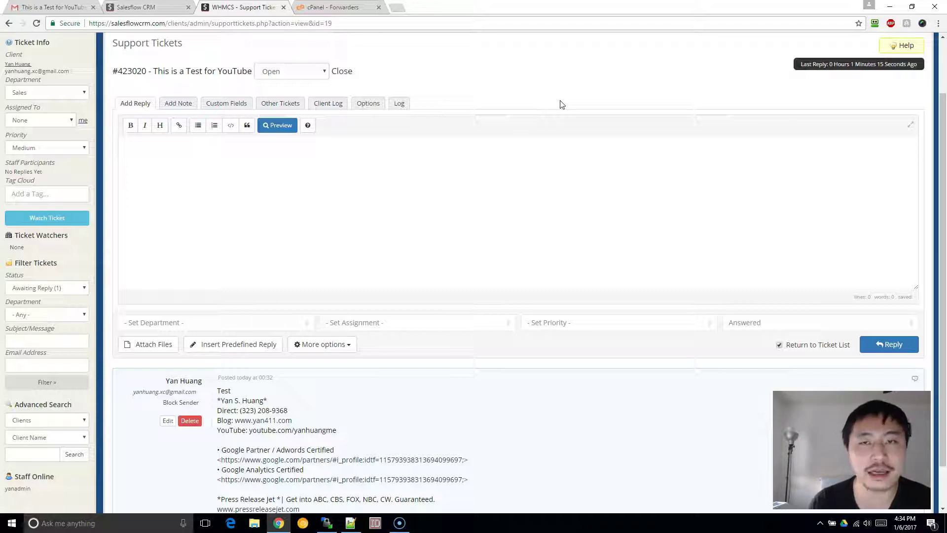
# Step: Open the Ticket Mail Import Log from Utilities > Logs
pyautogui.click(598, 87)
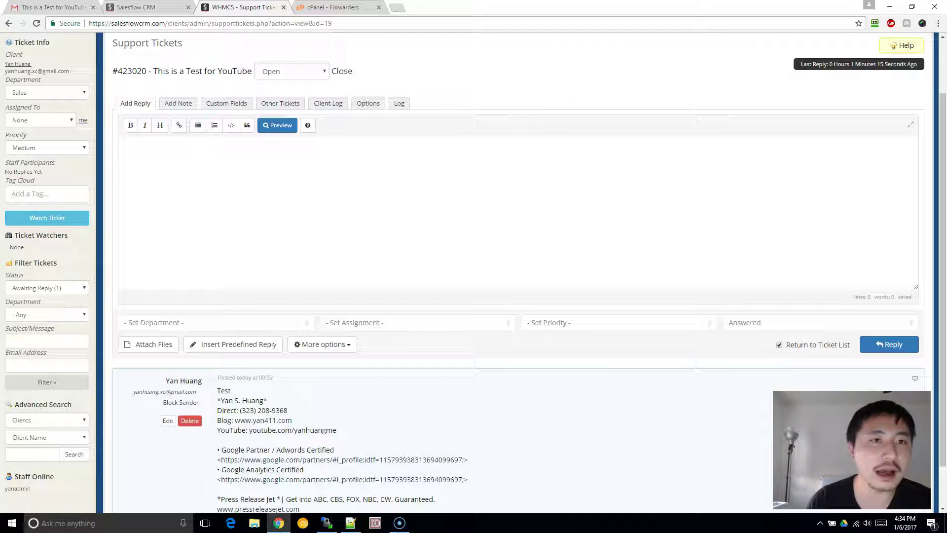
pyautogui.scroll(2, 393, 89)
pyautogui.moveTo(370, 79)
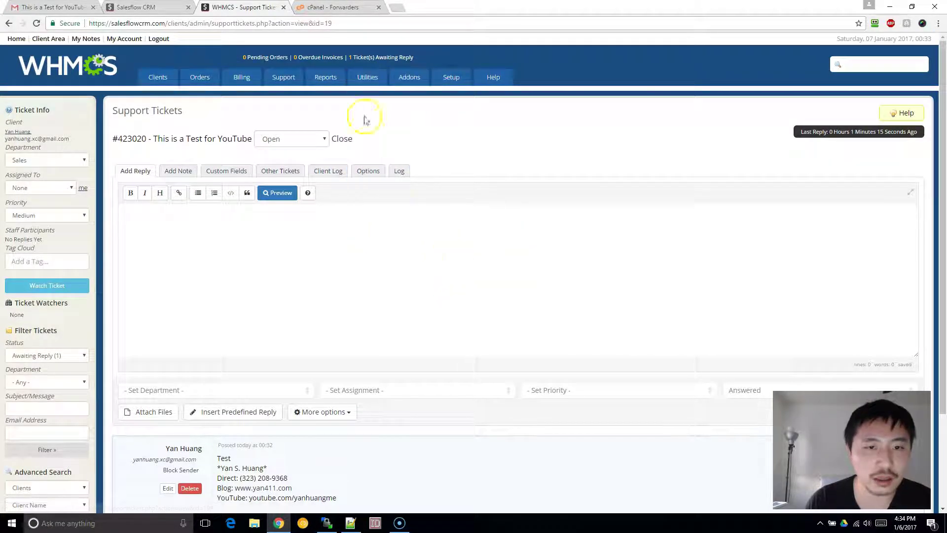
pyautogui.moveTo(384, 230)
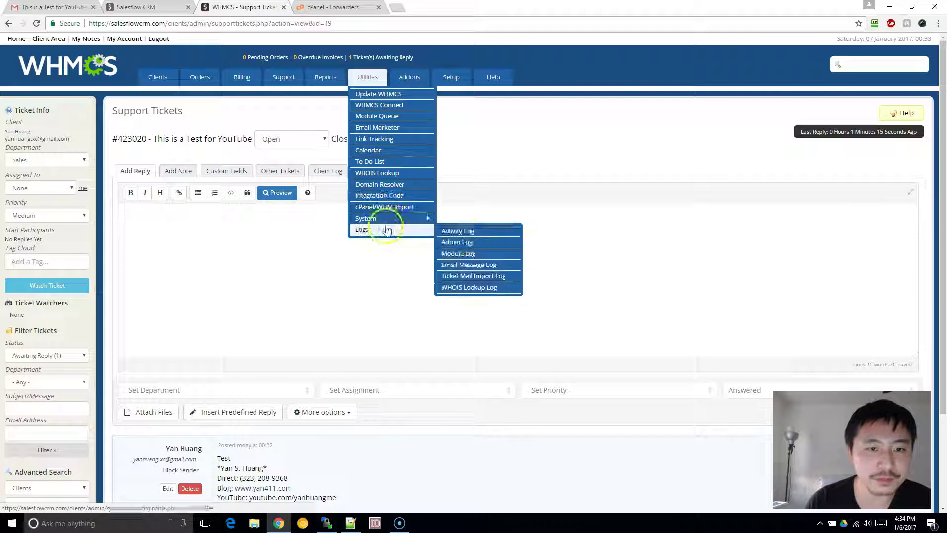
pyautogui.click(482, 277)
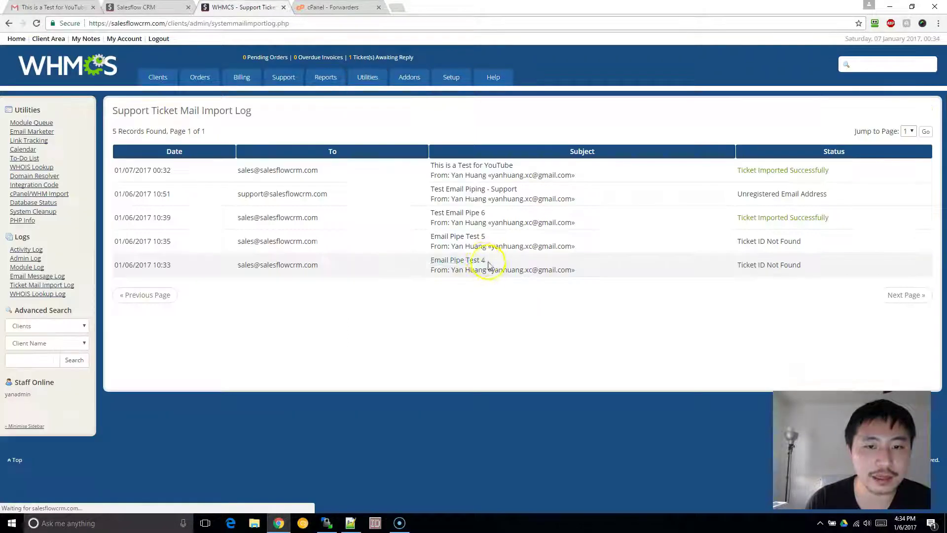
# Step: Note the 1 Ticket(s) Awaiting Reply notice and open the Support Tickets list
pyautogui.moveTo(424, 59); pyautogui.dragTo(350, 59)
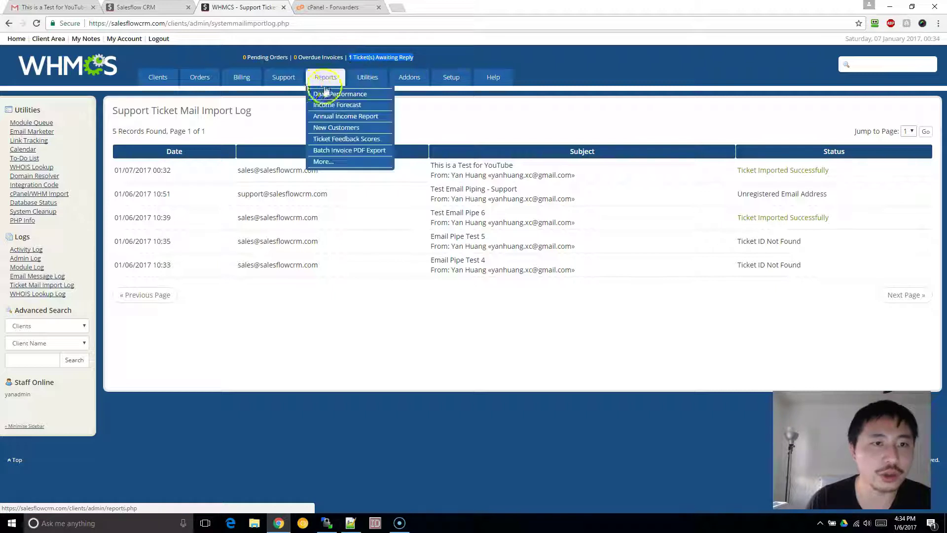
pyautogui.moveTo(290, 82)
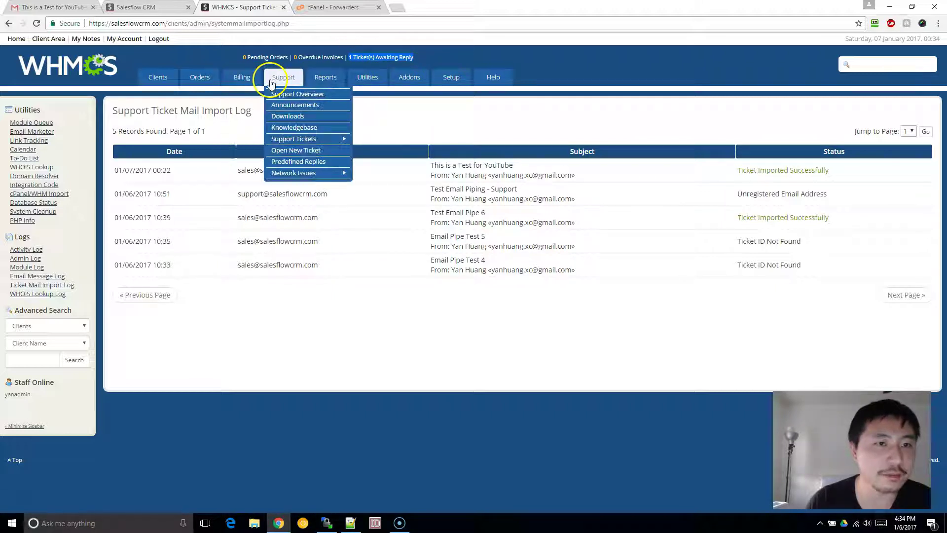
pyautogui.click(302, 139)
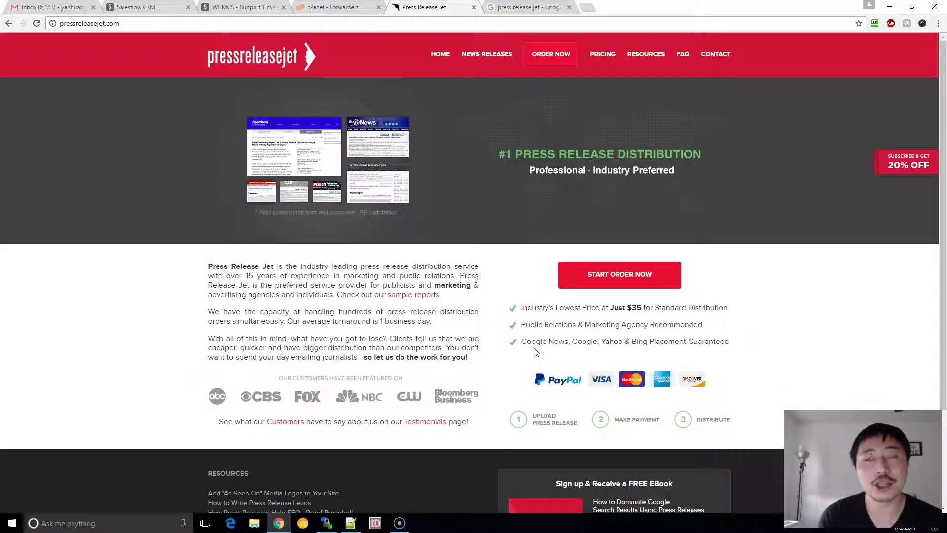
# Step: Return to the Google 'press release jet' search results tab and dismiss the query suggestions
pyautogui.click(527, 7)
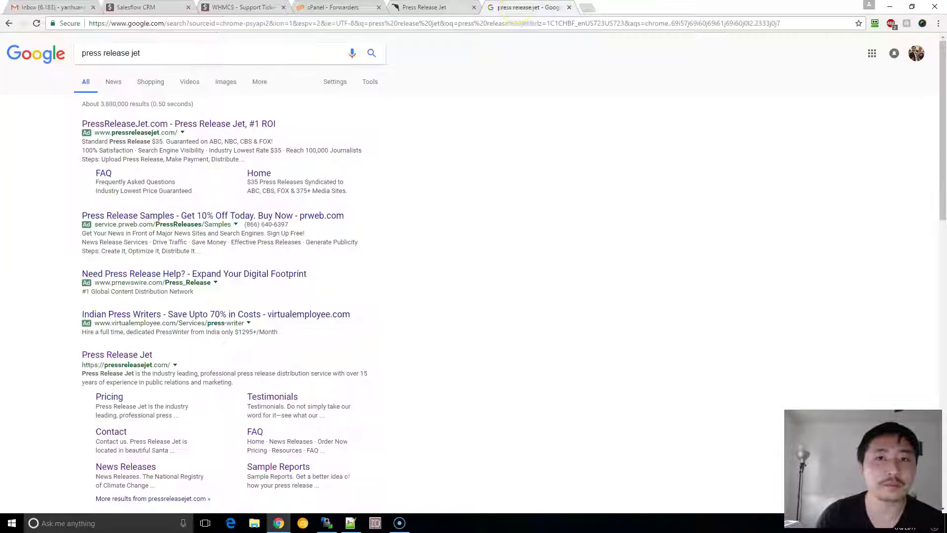
pyautogui.hotkey('ctrl', 'shift', 'Tab')
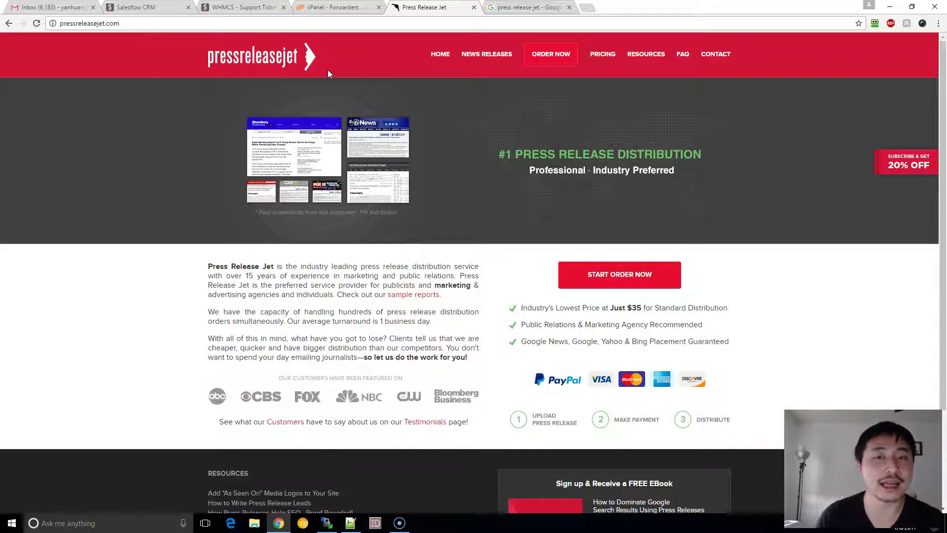
pyautogui.click(535, 7)
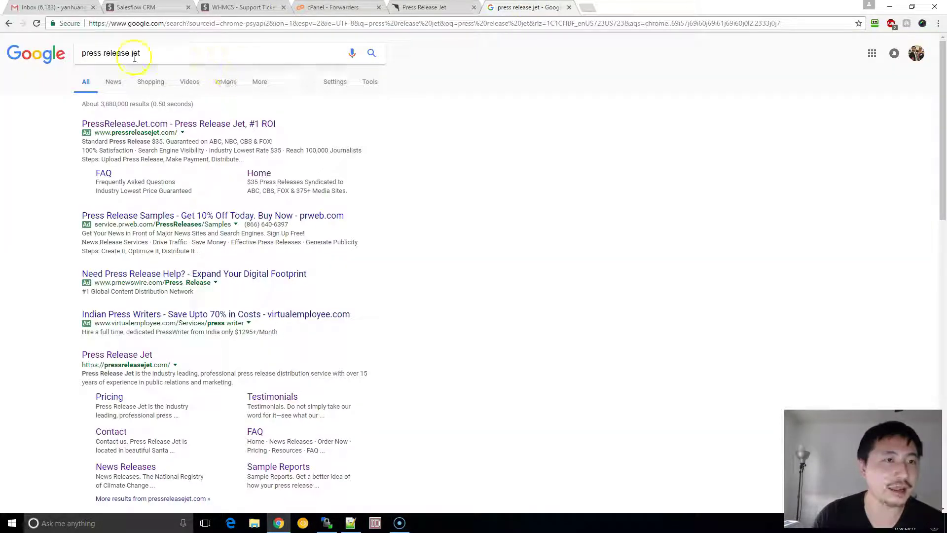
pyautogui.click(85, 54)
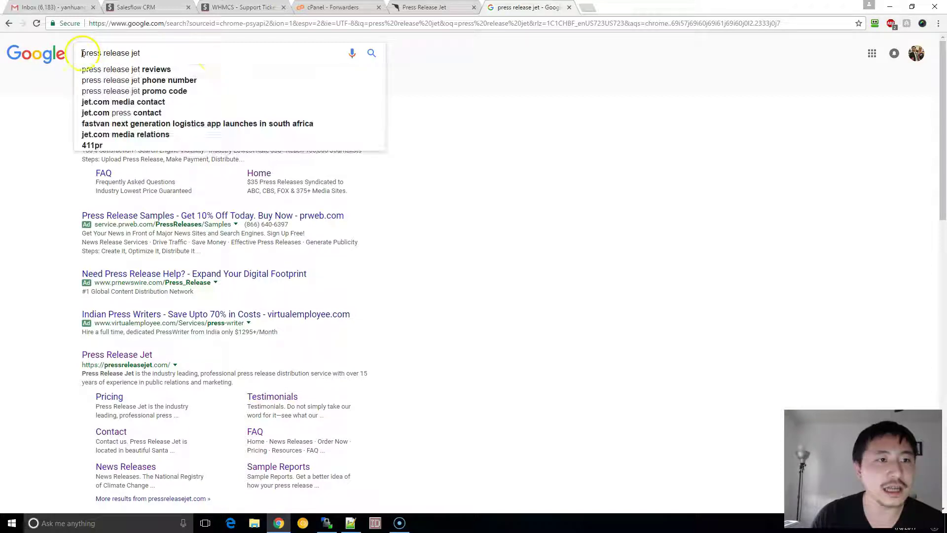
pyautogui.click(506, 117)
# Step: Open the 'PR Web vs Press Release Jet' top story in a new tab
pyautogui.scroll(-3, 506, 119)
pyautogui.scroll(-6, 506, 119)
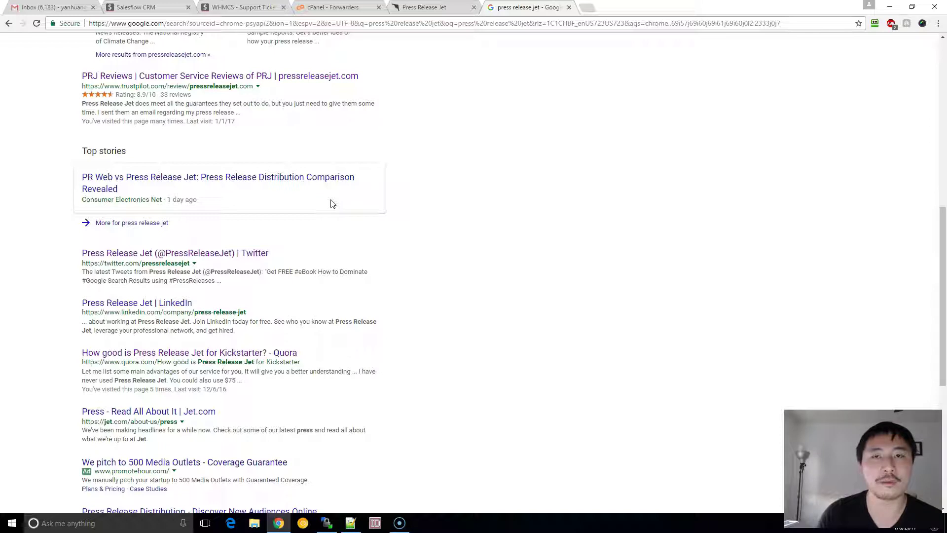
pyautogui.scroll(2, 438, 197)
pyautogui.scroll(-1, 434, 217)
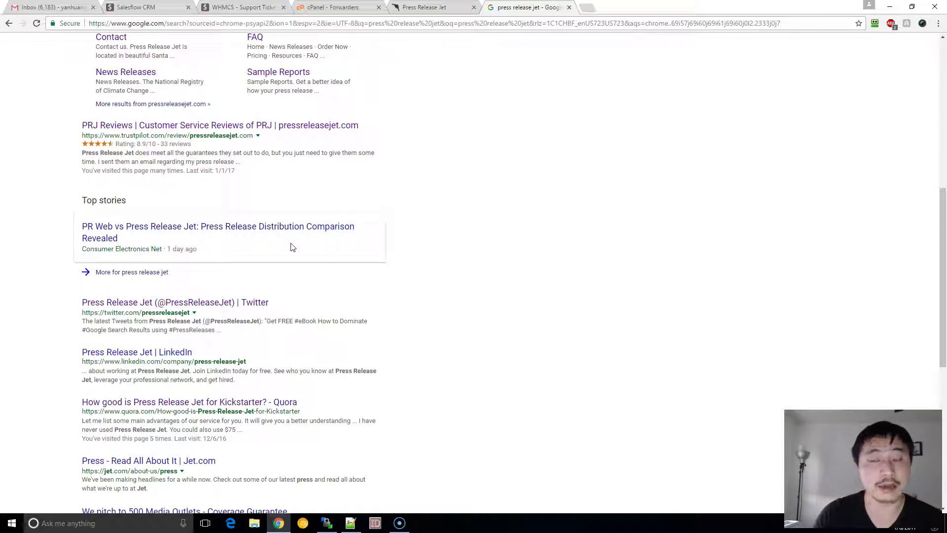
pyautogui.scroll(2, 291, 247)
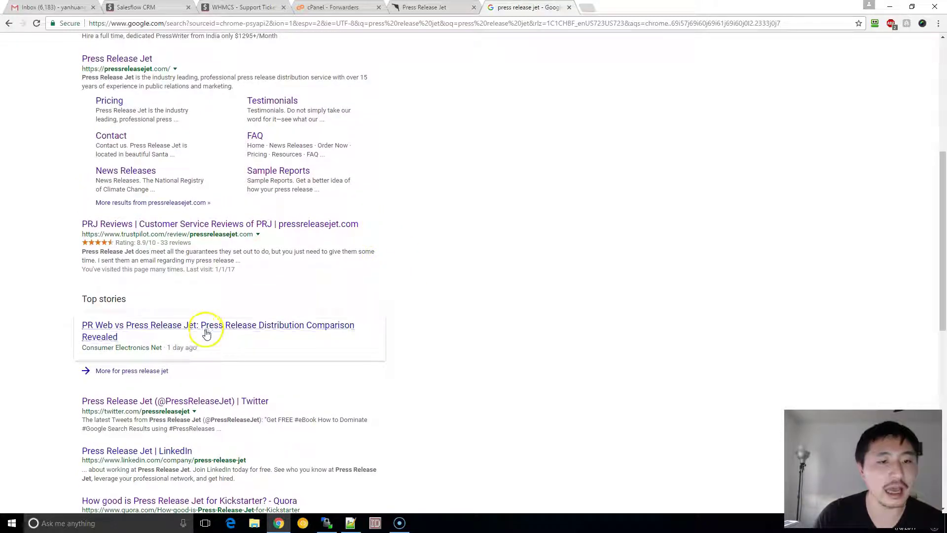
pyautogui.scroll(1, 435, 321)
pyautogui.scroll(-1, 435, 321)
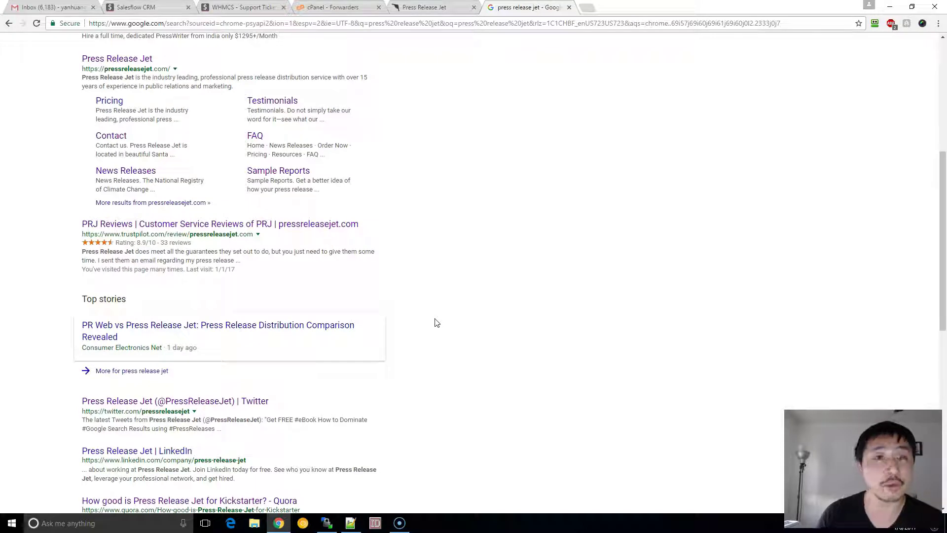
pyautogui.rightClick(338, 328)
pyautogui.click(361, 335)
# Step: Review the new Consumer Electronics Net comparison article and its domain, checking back against the search results
pyautogui.click(623, 6)
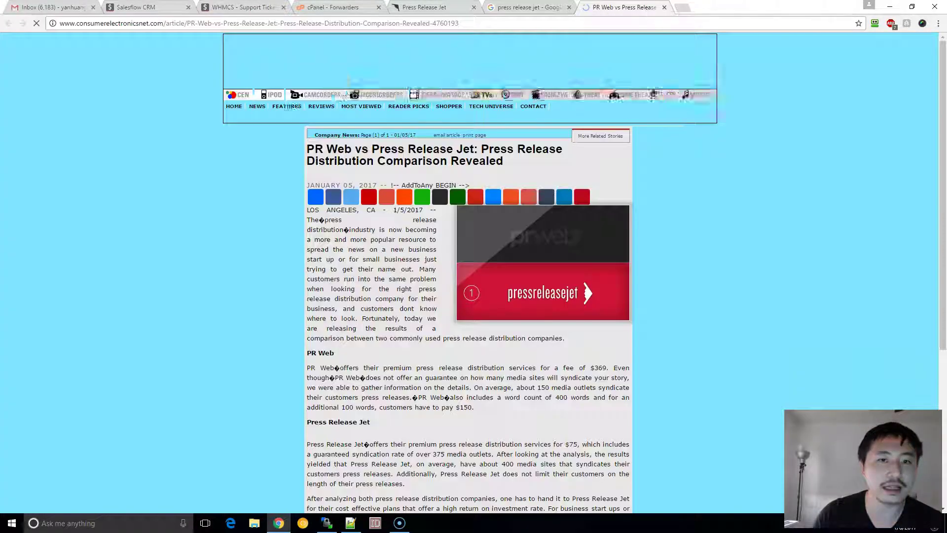
pyautogui.scroll(-3, 580, 68)
pyautogui.scroll(-3, 580, 67)
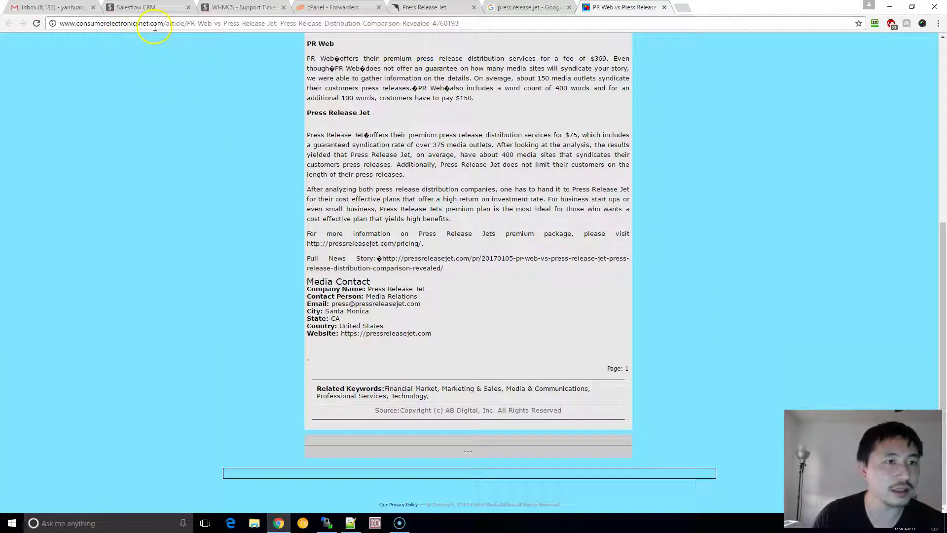
pyautogui.moveTo(163, 23); pyautogui.dragTo(31, 28)
pyautogui.click(143, 76)
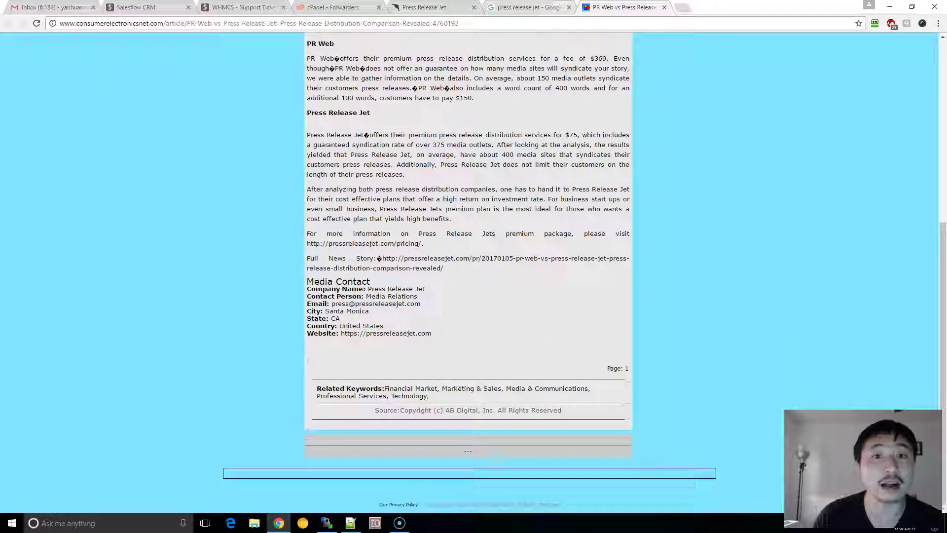
pyautogui.click(526, 8)
pyautogui.scroll(-1, 515, 113)
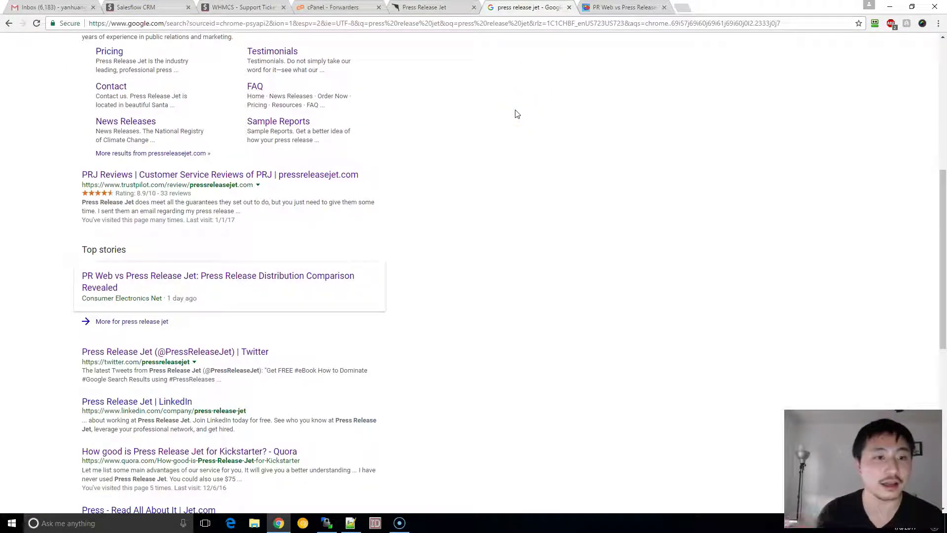
pyautogui.scroll(2, 548, 109)
pyautogui.hotkey('ctrl', 'Tab')
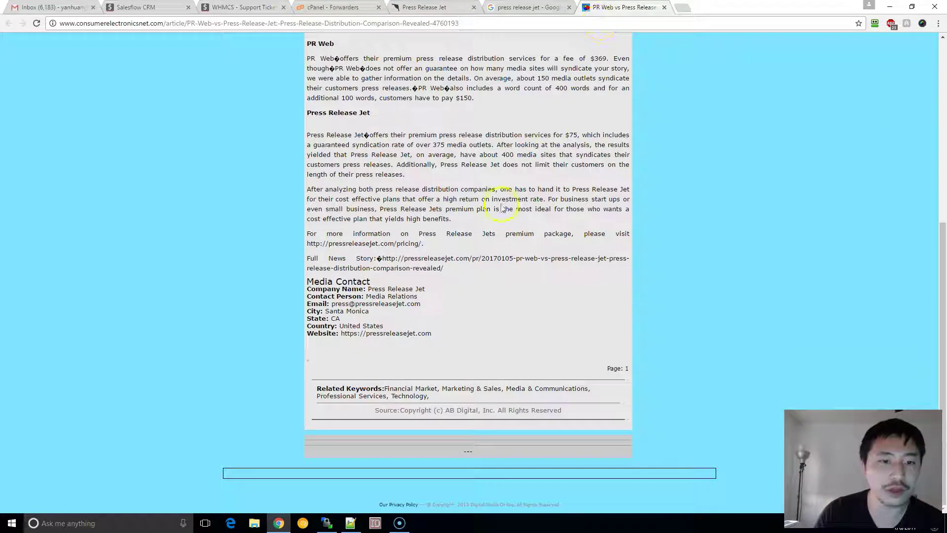
# Step: Load the article's Full News Story URL to reach the press release on pressreleasejet.com
pyautogui.moveTo(454, 270); pyautogui.dragTo(382, 259)
pyautogui.hotkey('ctrl', 'c')
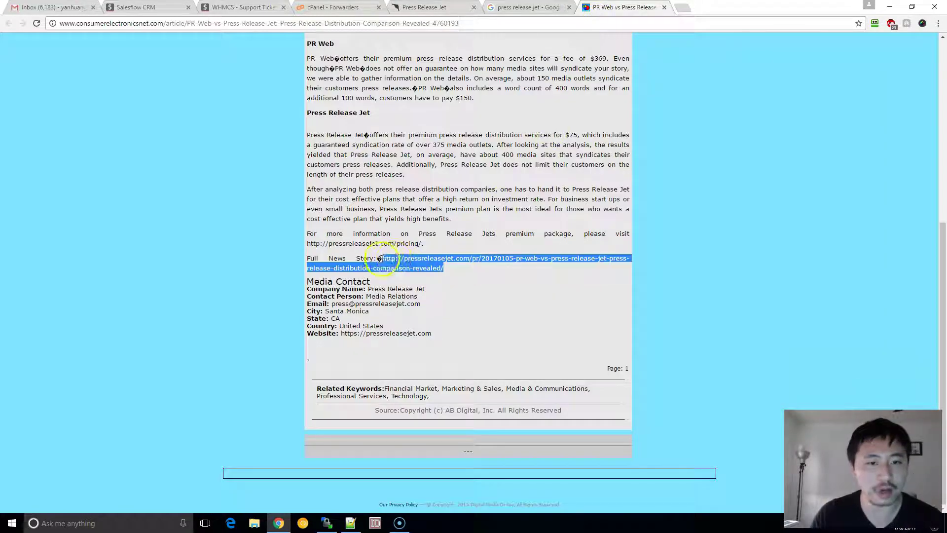
pyautogui.click(424, 23)
pyautogui.hotkey('ctrl', 'v')
pyautogui.press('Return')
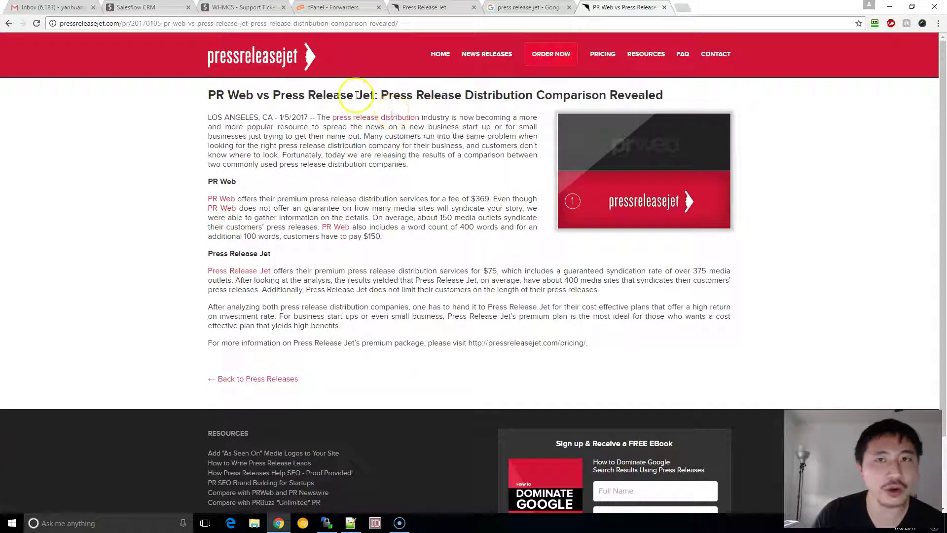
# Step: Highlight 'Press Release Jet' and 'Press Release Distribution' in the article title, then return to the Google results
pyautogui.moveTo(374, 95); pyautogui.dragTo(273, 95)
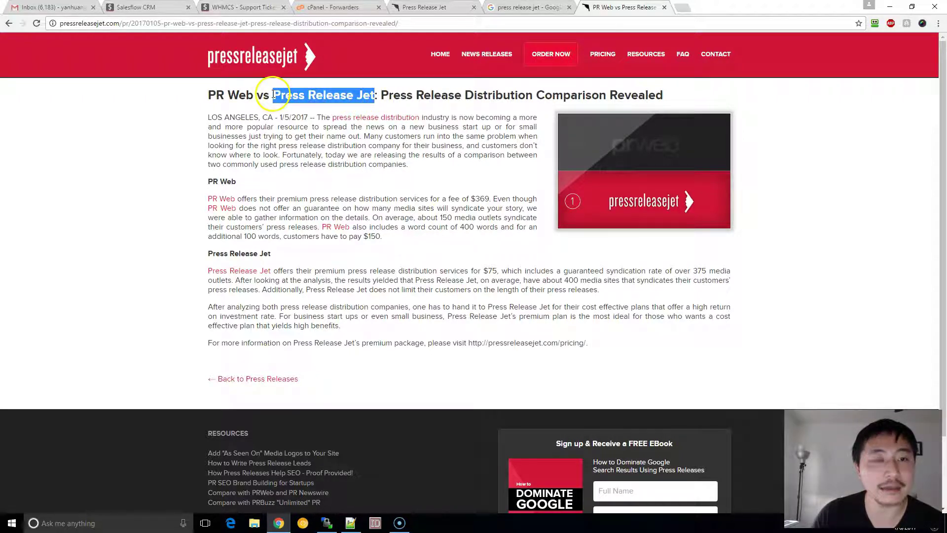
pyautogui.click(257, 95)
pyautogui.moveTo(381, 95); pyautogui.dragTo(611, 93)
pyautogui.click(360, 123)
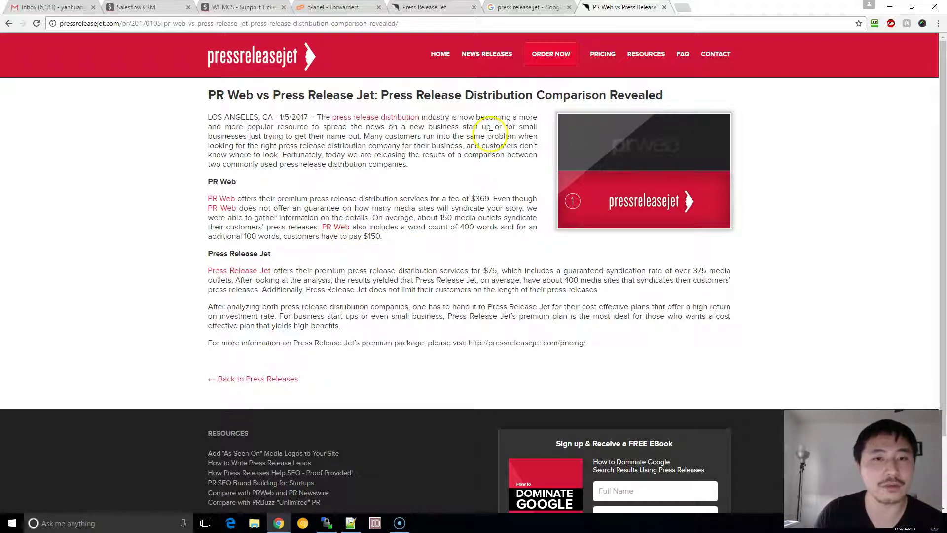
pyautogui.click(527, 7)
# Step: Scroll the 'press release jet' results back to the top, then return to the Press Release Jet homepage
pyautogui.scroll(3, 558, 218)
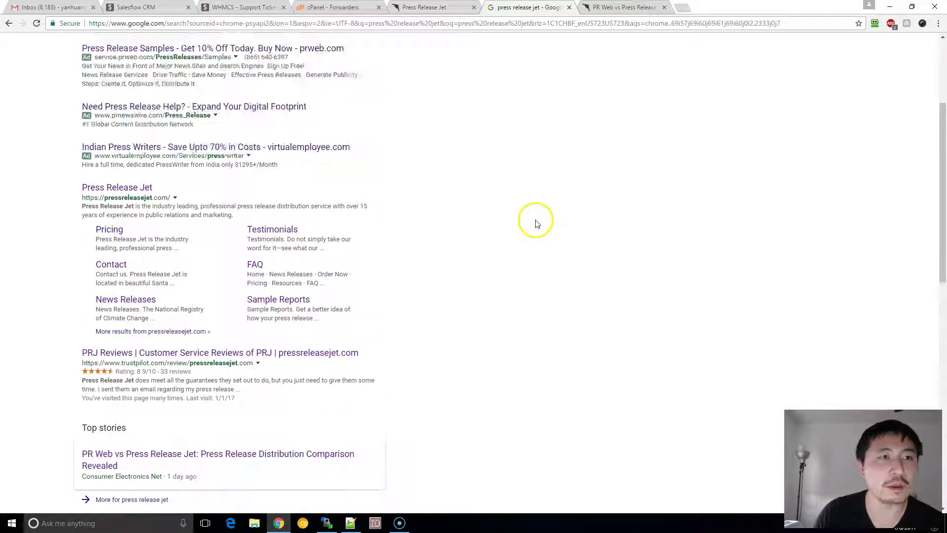
pyautogui.scroll(3, 537, 223)
pyautogui.scroll(-2, 537, 223)
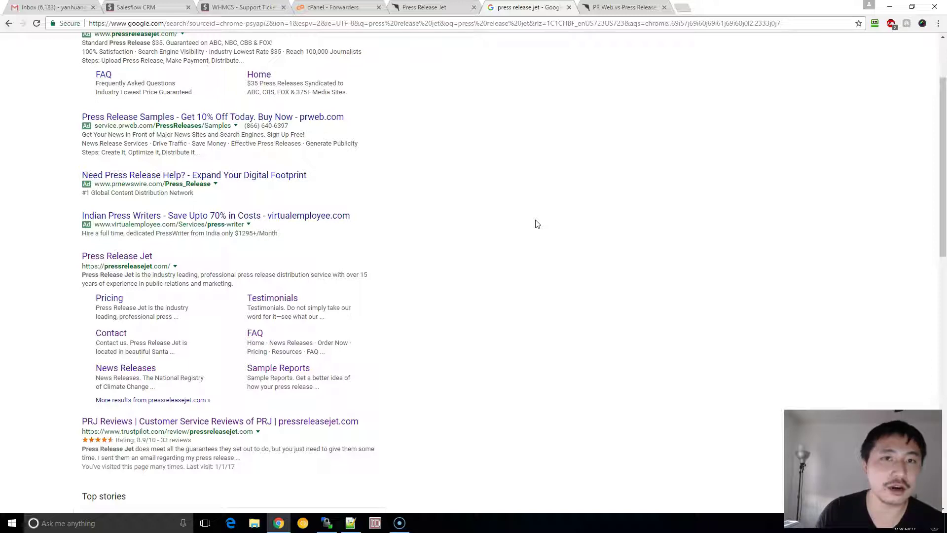
pyautogui.scroll(2, 537, 224)
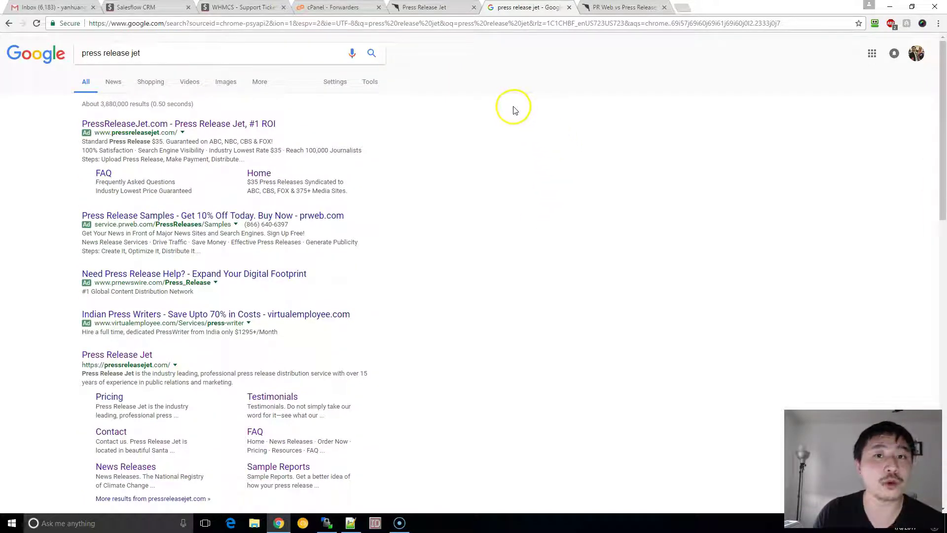
pyautogui.click(445, 9)
pyautogui.click(426, 22)
pyautogui.click(426, 23)
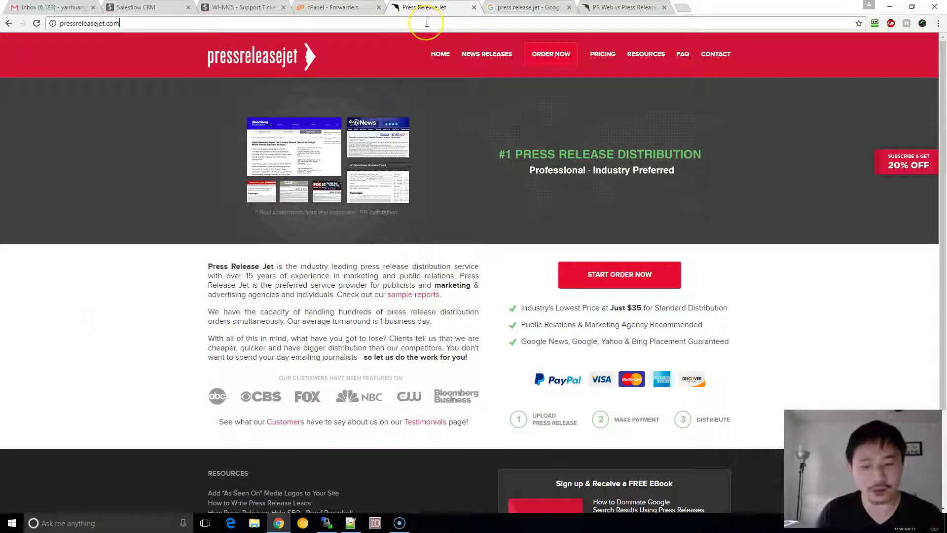
# Step: Load pressreleasejet.com/compare and highlight the PRWEB and PR NEWSWIRE columns and PR Newswire's $775 price
pyautogui.write('/compare')
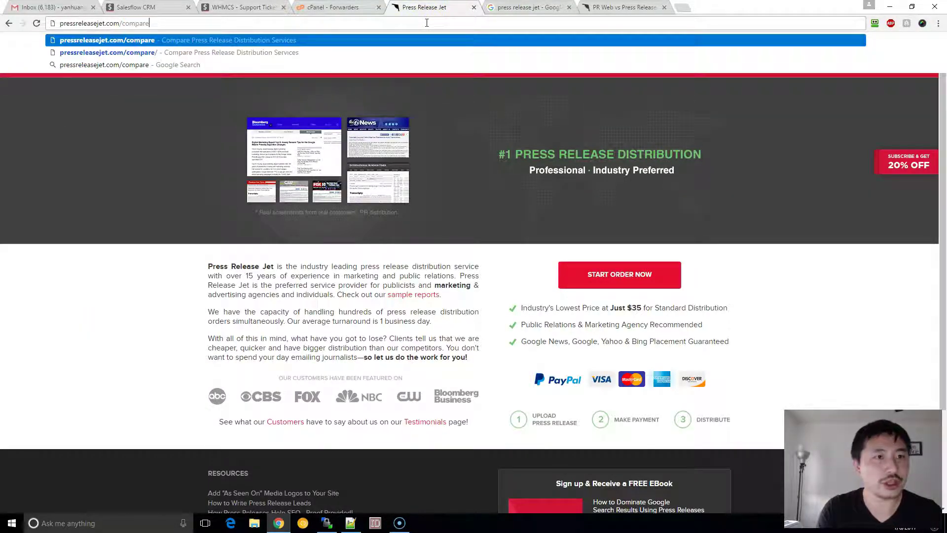
pyautogui.press('Return')
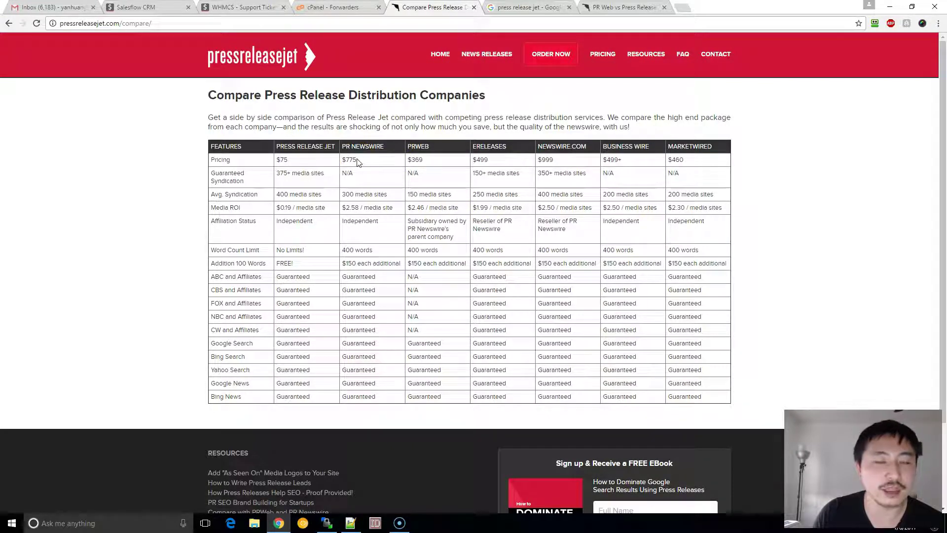
pyautogui.doubleClick(420, 147)
pyautogui.moveTo(399, 152)
pyautogui.mouseDown()
pyautogui.moveTo(338, 148)
pyautogui.moveTo(405, 151)
pyautogui.mouseUp()
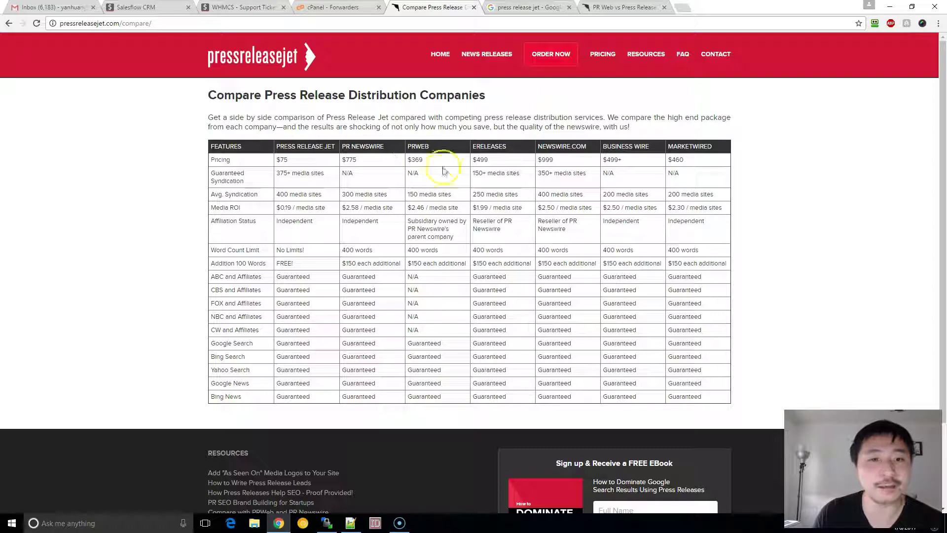
pyautogui.doubleClick(349, 159)
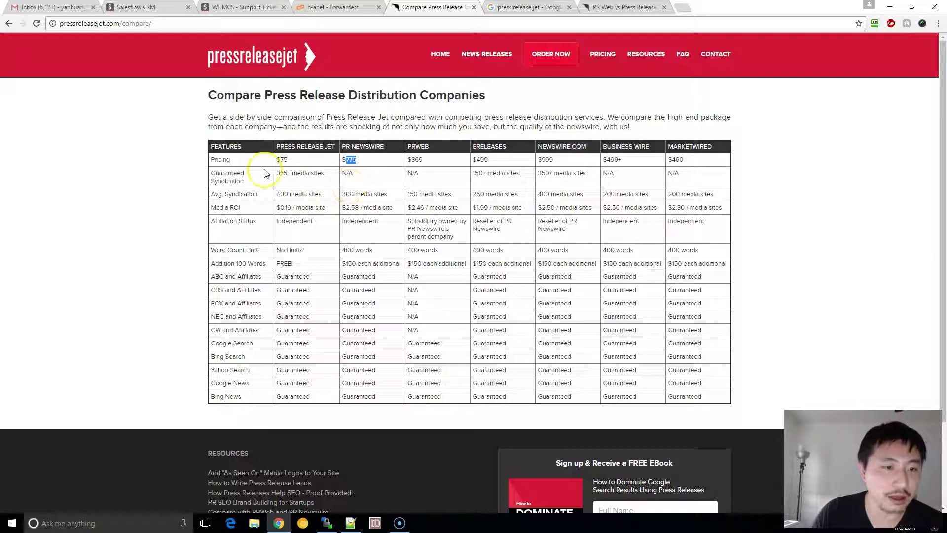
pyautogui.click(449, 260)
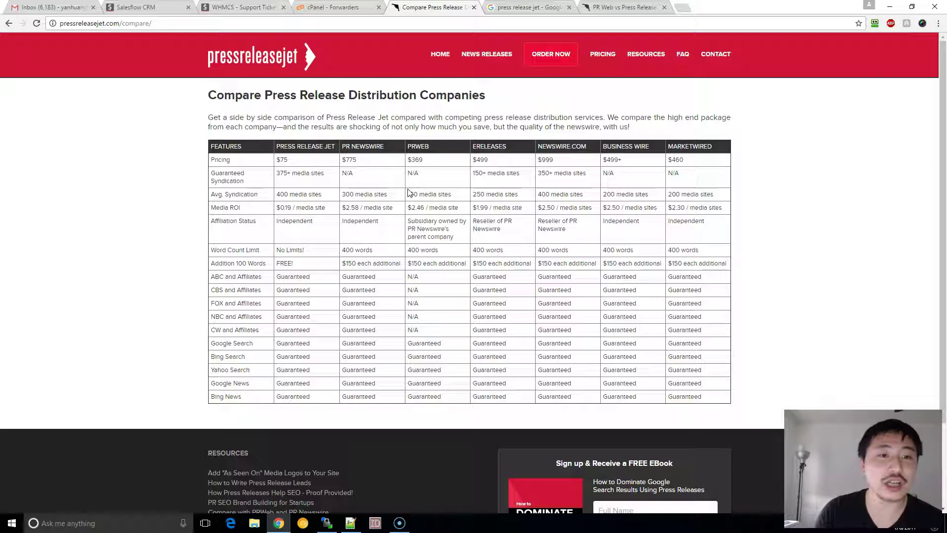
# Step: Highlight Press Release Jet's $75 price, then open the free 'How to Dominate Google Search Results' ebook page
pyautogui.doubleClick(282, 159)
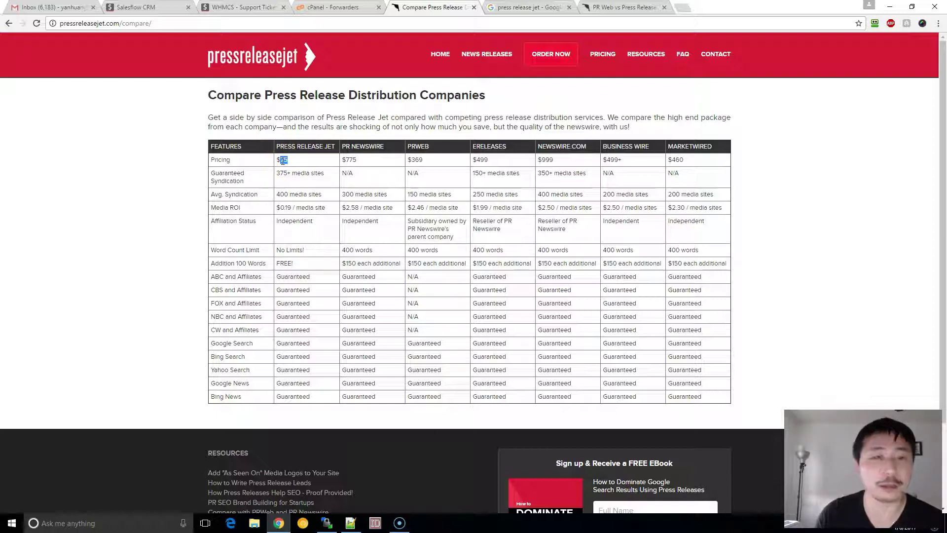
pyautogui.click(294, 160)
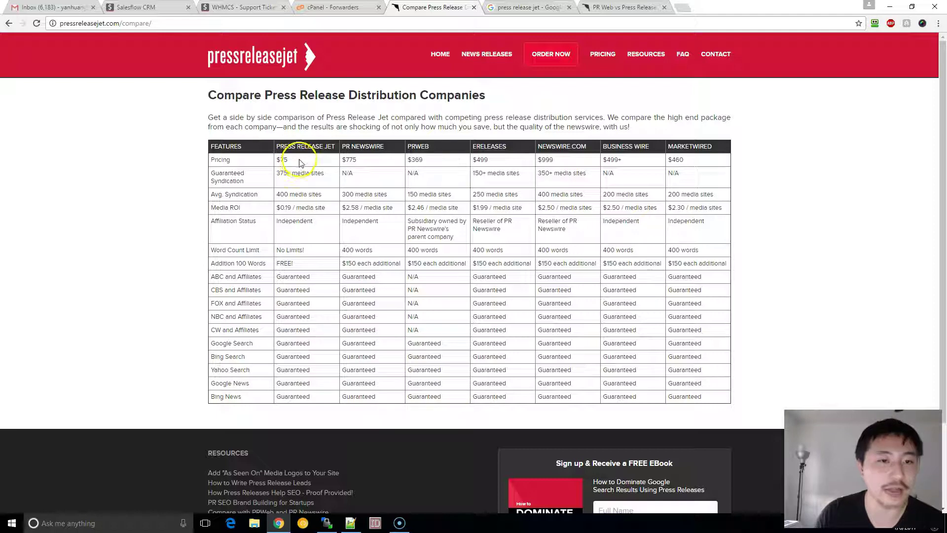
pyautogui.click(319, 437)
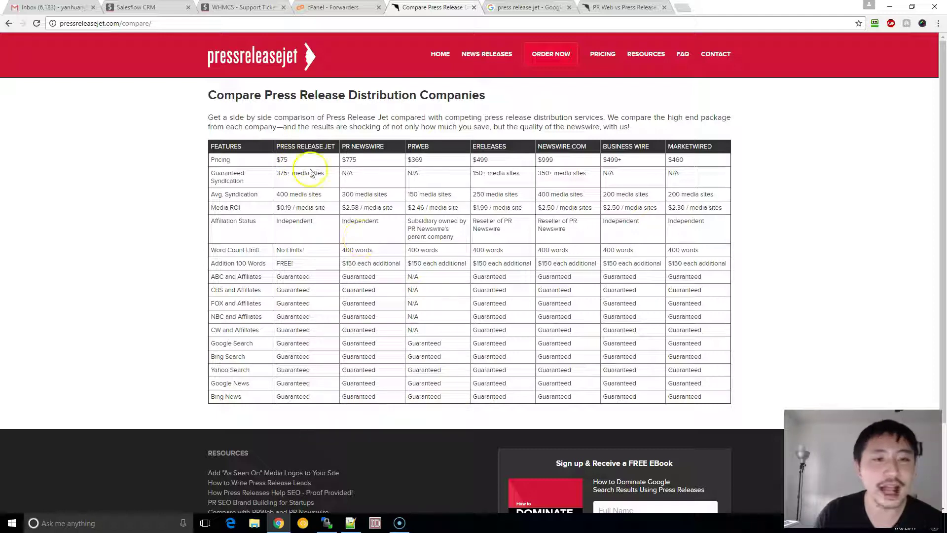
pyautogui.click(423, 169)
pyautogui.click(366, 162)
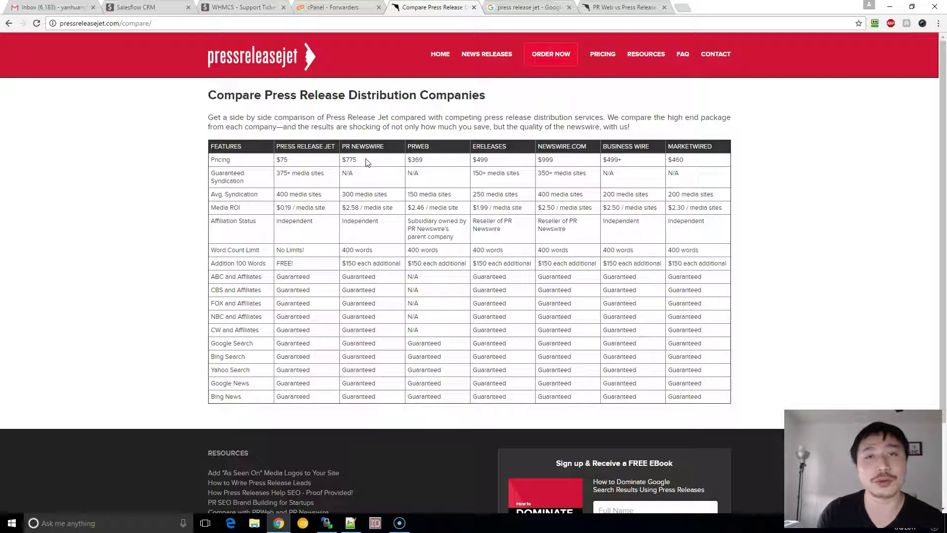
pyautogui.scroll(-3, 613, 81)
pyautogui.click(580, 382)
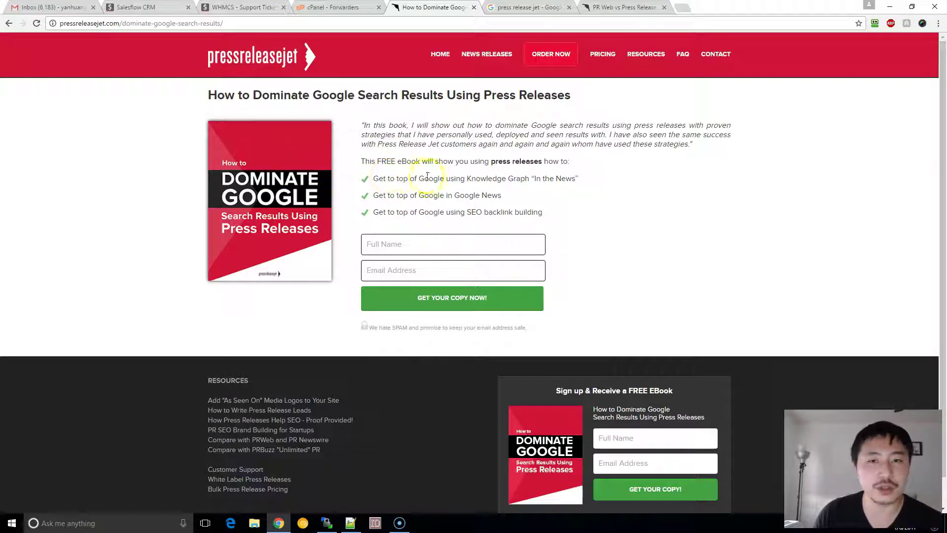
pyautogui.moveTo(583, 179); pyautogui.dragTo(364, 179)
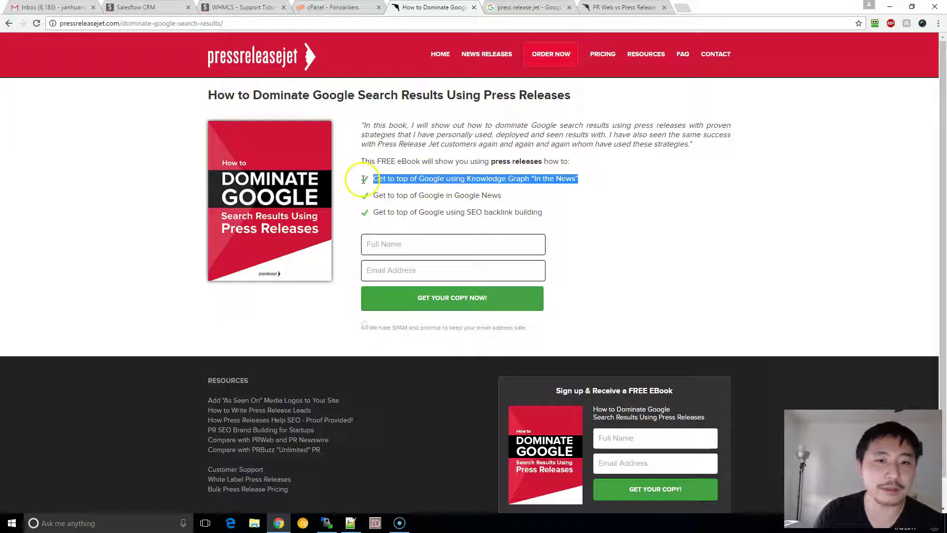
pyautogui.click(420, 192)
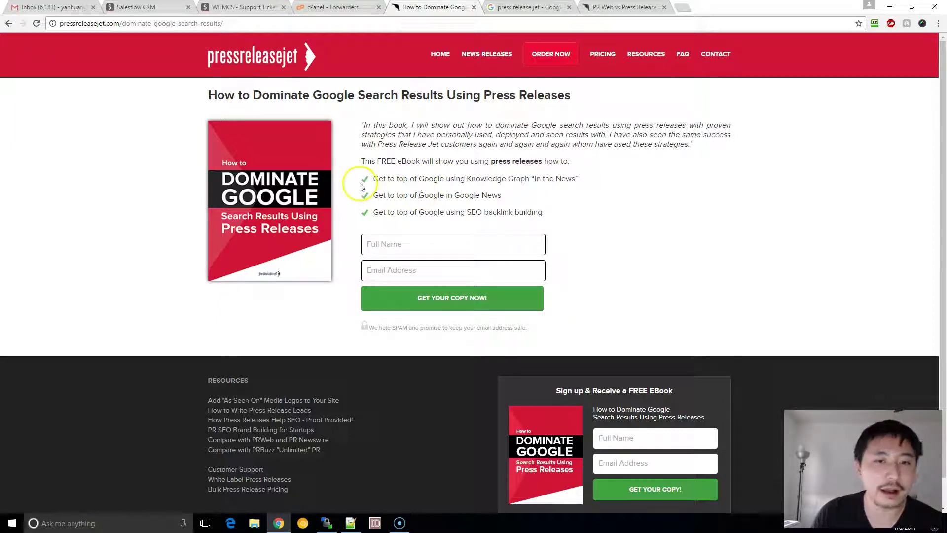
pyautogui.moveTo(369, 179); pyautogui.dragTo(626, 183)
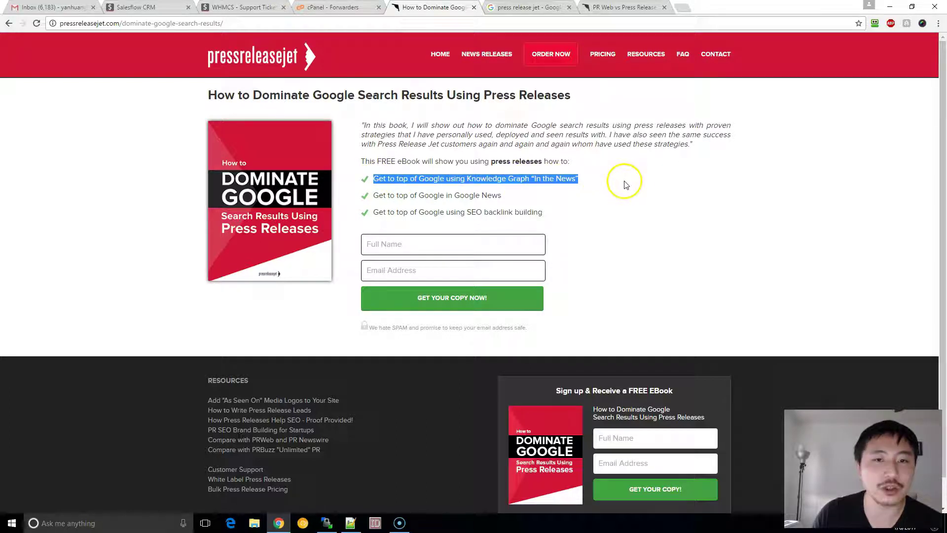
pyautogui.click(616, 184)
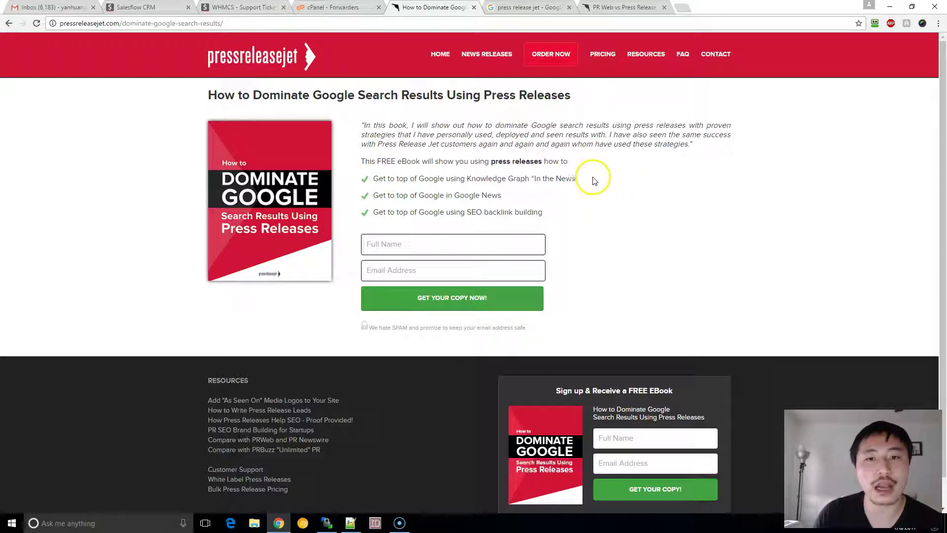
pyautogui.moveTo(524, 195); pyautogui.dragTo(370, 195)
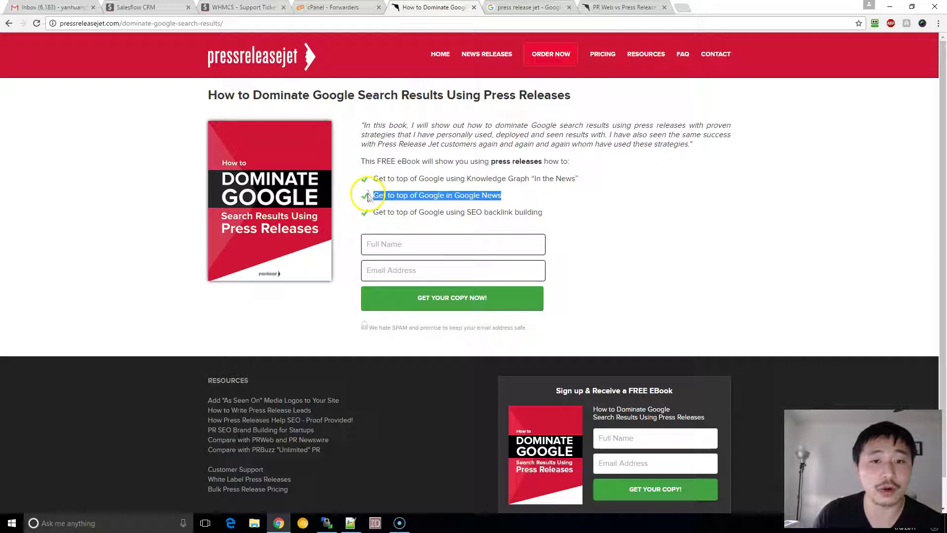
pyautogui.click(561, 201)
pyautogui.moveTo(547, 218); pyautogui.dragTo(371, 212)
pyautogui.click(374, 213)
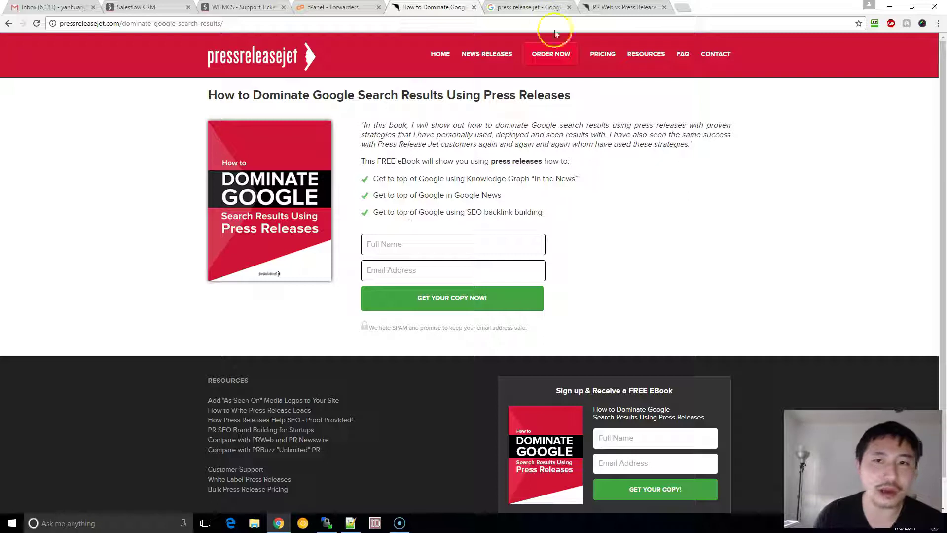
# Step: Browse the Standard $35 vs Premium $75 pricing table, then open the 'As Seen On' media logos page
pyautogui.click(602, 54)
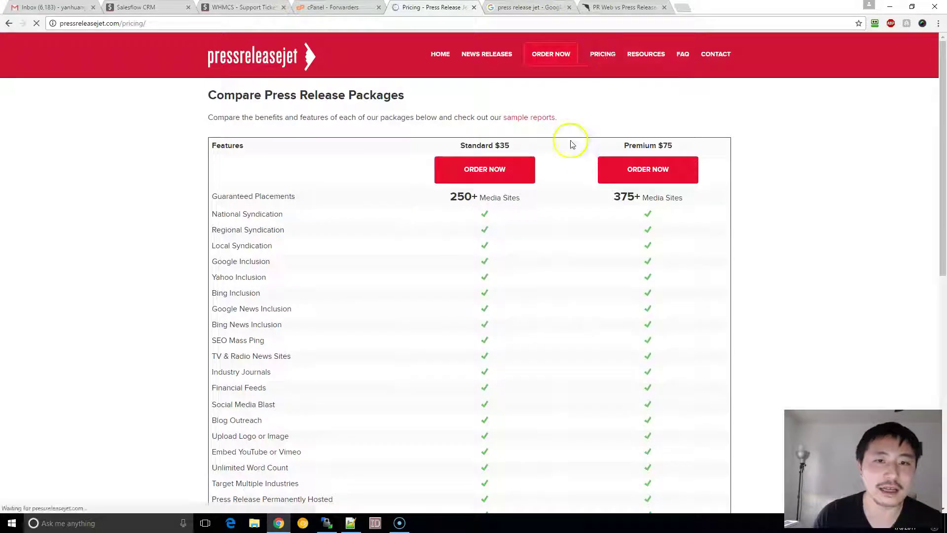
pyautogui.scroll(-1, 571, 143)
pyautogui.moveTo(676, 97); pyautogui.dragTo(602, 96)
pyautogui.click(572, 99)
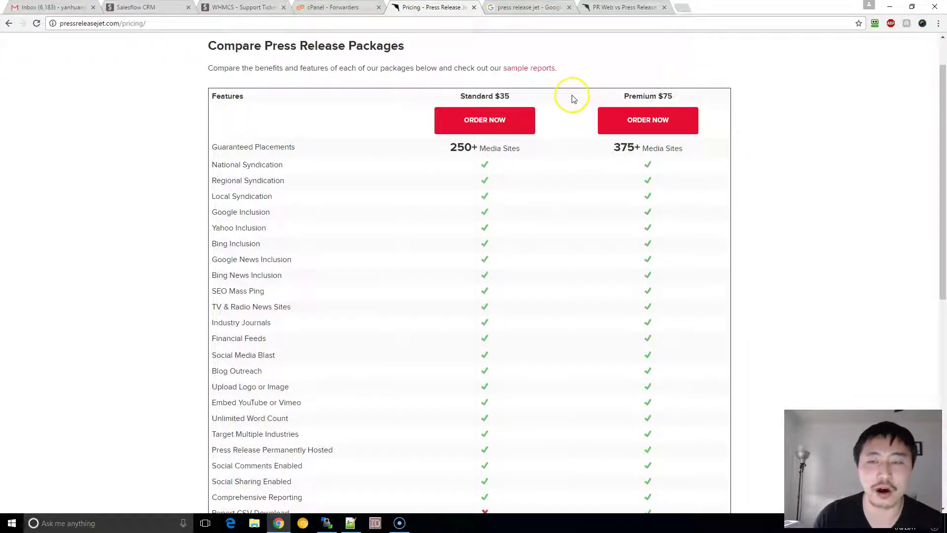
pyautogui.scroll(1, 572, 99)
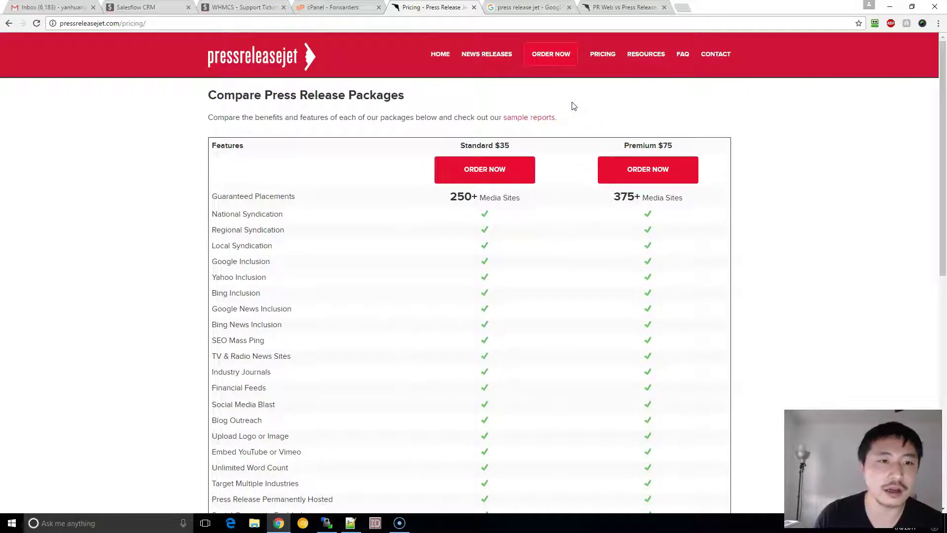
pyautogui.scroll(-2, 572, 106)
pyautogui.scroll(-5, 572, 106)
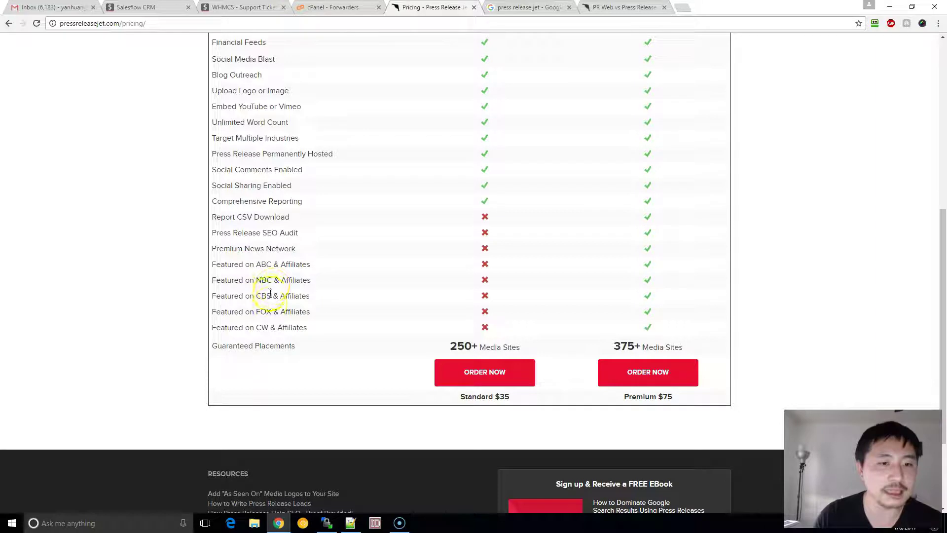
pyautogui.scroll(-3, 276, 305)
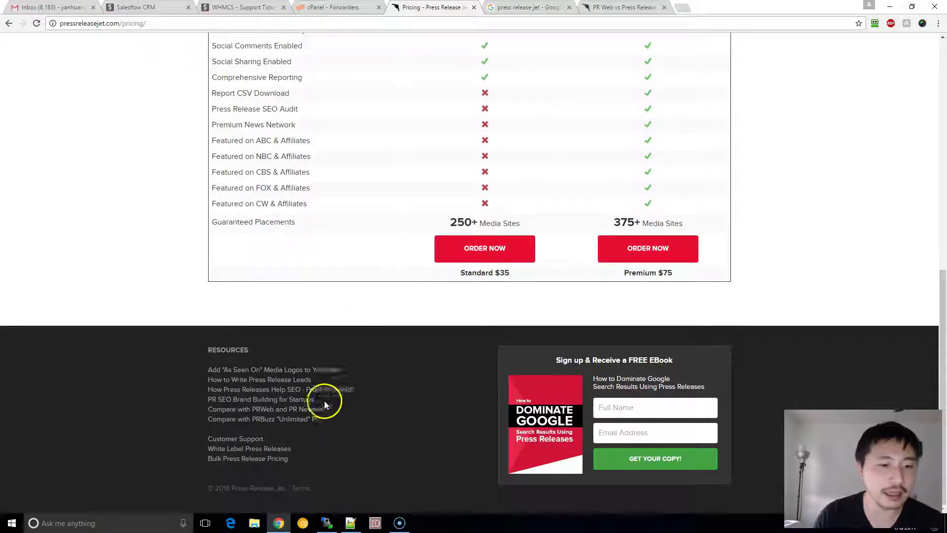
pyautogui.click(326, 369)
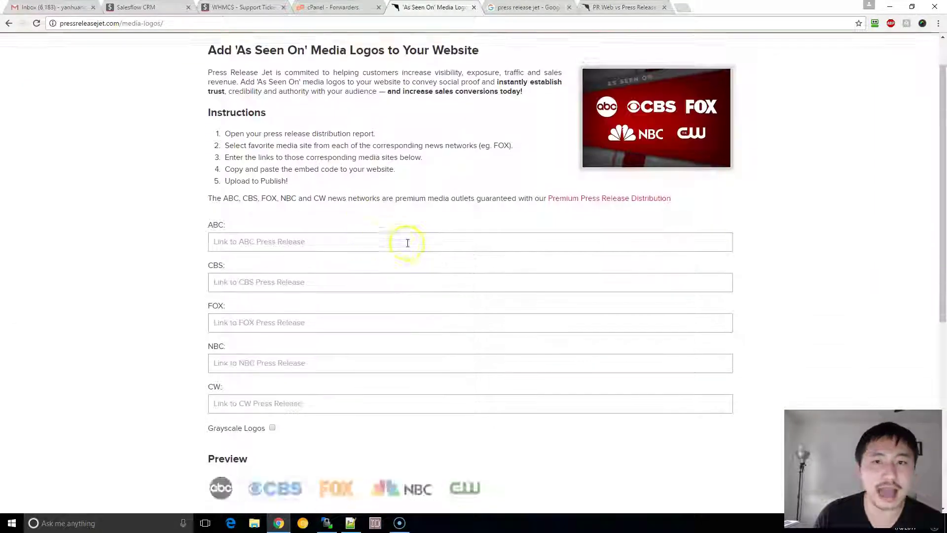